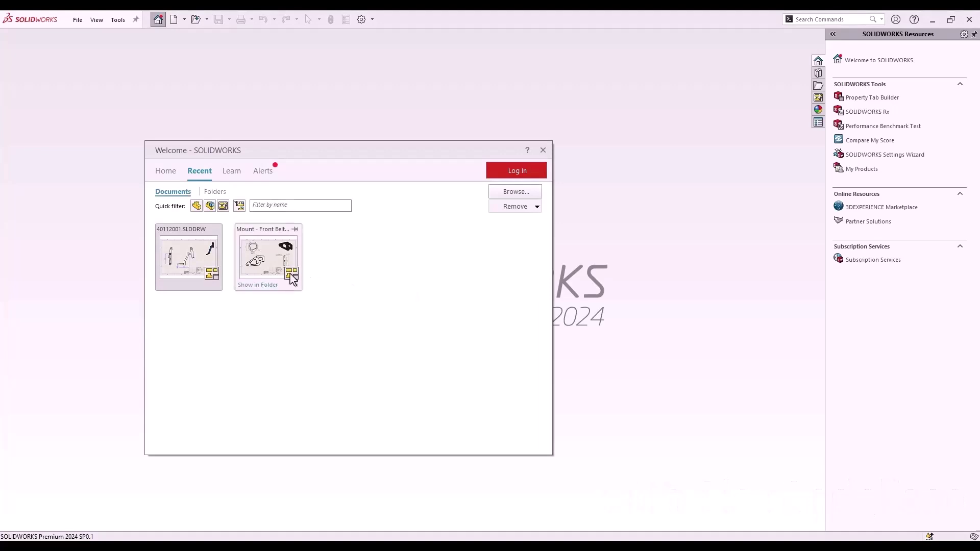
Open the recent drawing Mount - Front Belt Cog
{"action": "left_click", "coordinate": [247, 261]}
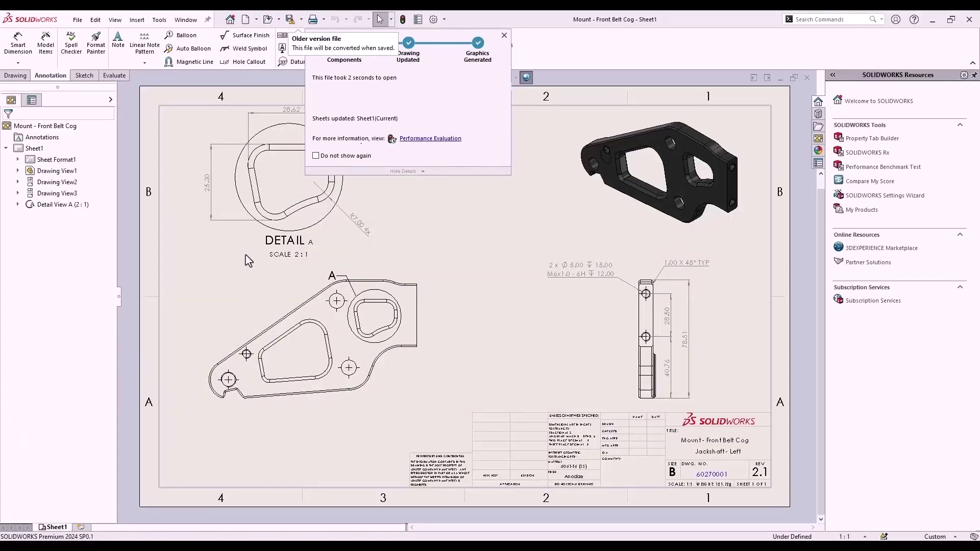
Add a chain of horizontal Smart Dimensions below the front view, linking the four holes from left to right and ending at the right-hand edge
{"action": "scroll", "coordinate": [225, 310], "scroll_direction": "down", "scroll_amount": 1}
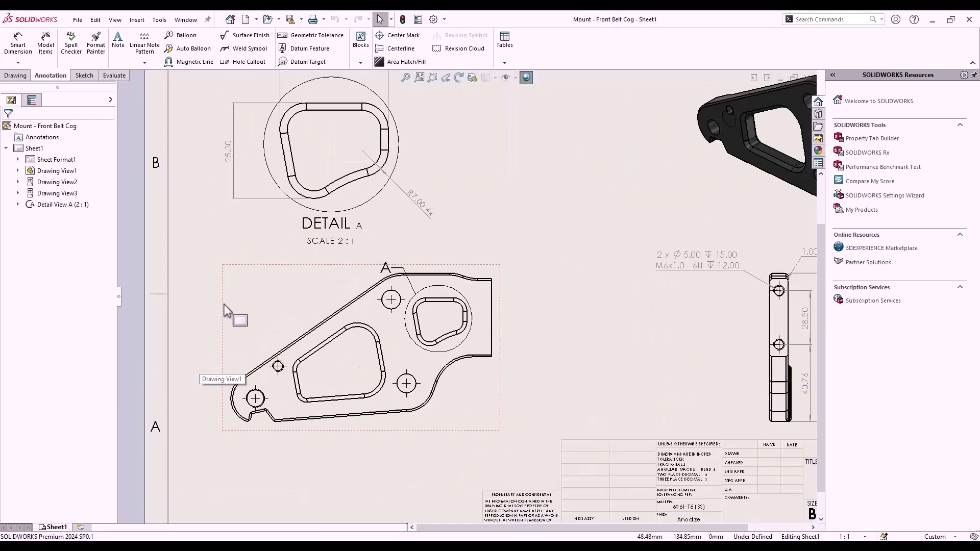
{"action": "scroll", "coordinate": [225, 310], "scroll_direction": "down", "scroll_amount": 1}
{"action": "key", "text": "s"}
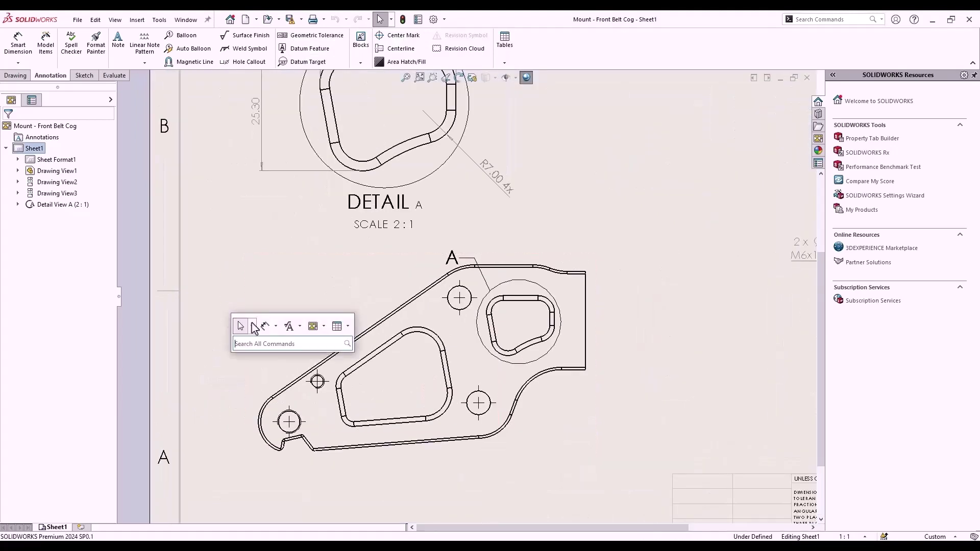
{"action": "left_click", "coordinate": [278, 326]}
{"action": "left_click", "coordinate": [288, 392]}
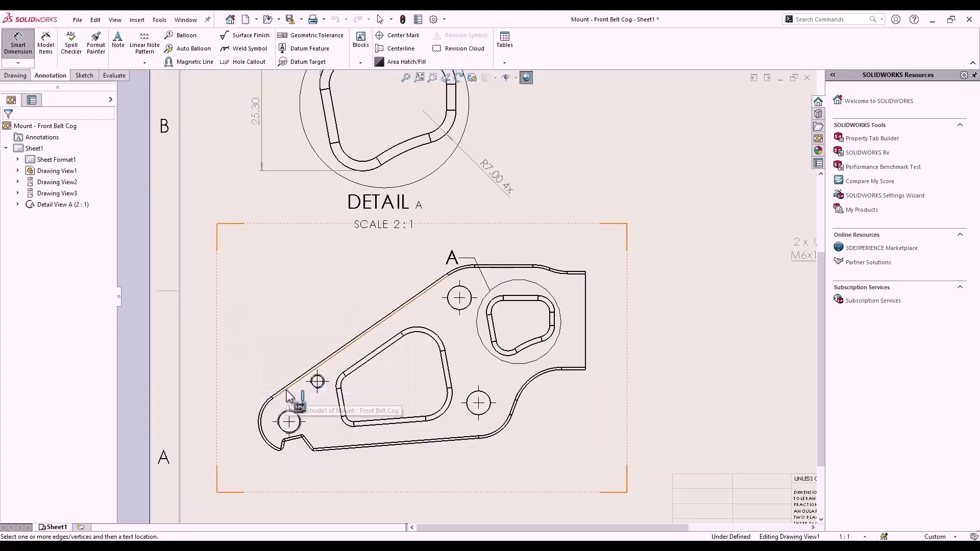
{"action": "left_click", "coordinate": [289, 437]}
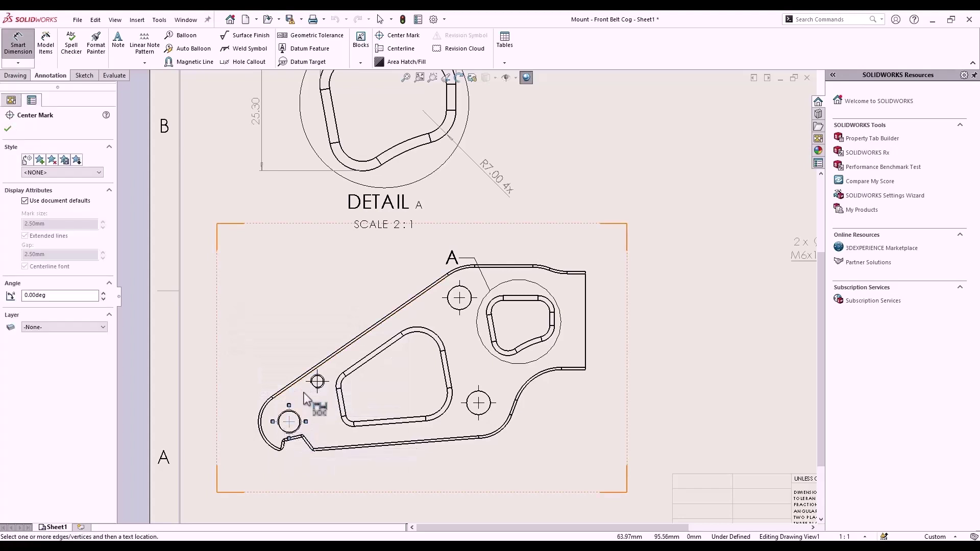
{"action": "left_click", "coordinate": [314, 385]}
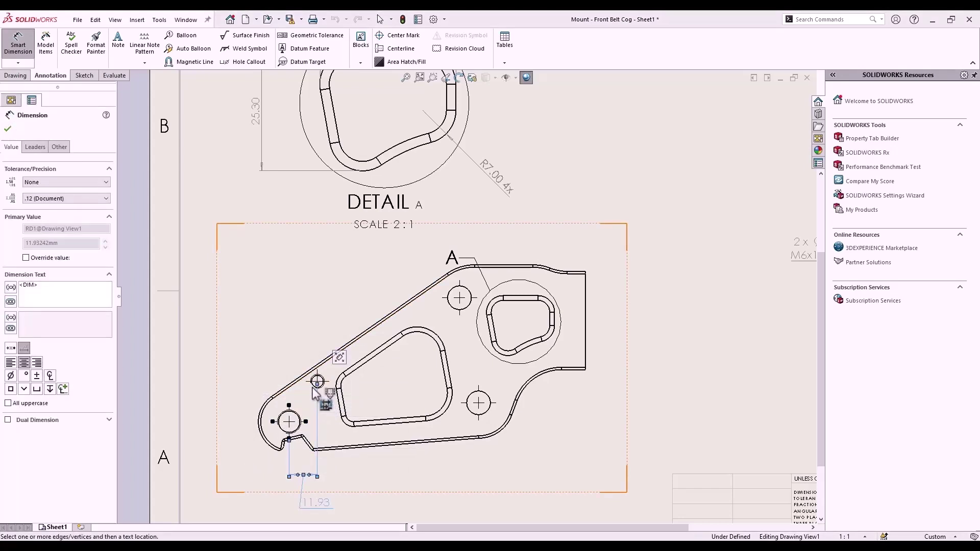
{"action": "left_click", "coordinate": [457, 313]}
{"action": "left_click", "coordinate": [473, 415]}
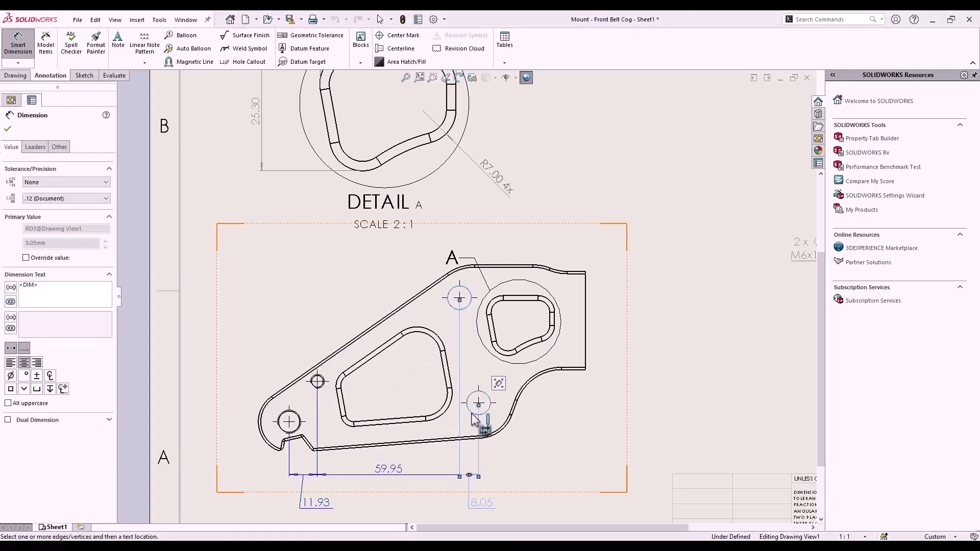
{"action": "left_click", "coordinate": [585, 367]}
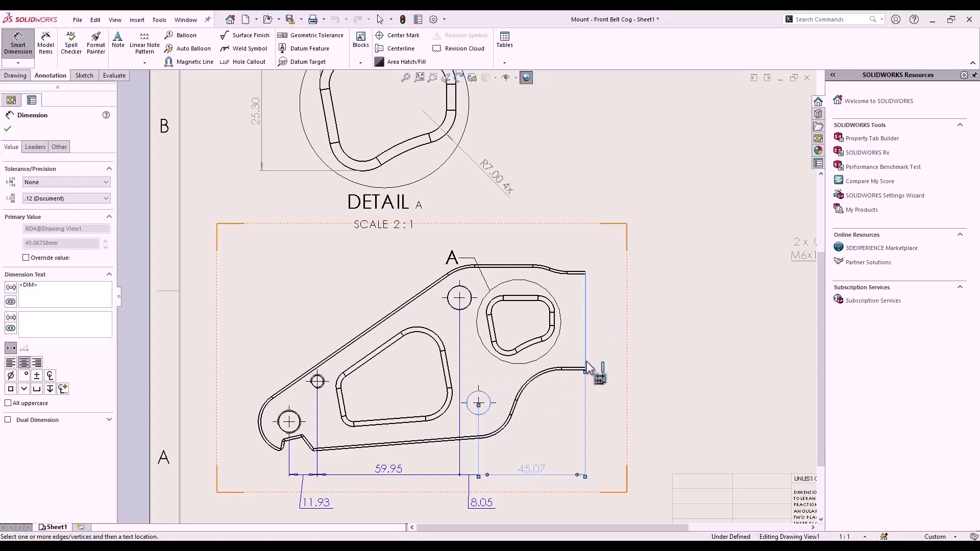
{"action": "key", "text": "Escape"}
Chain vertical dimensions beside the front view from the upper edge to the upper hole, right edge's lower corner, lower hole and notch corner
{"action": "left_click", "coordinate": [587, 368]}
{"action": "left_click", "coordinate": [637, 375]}
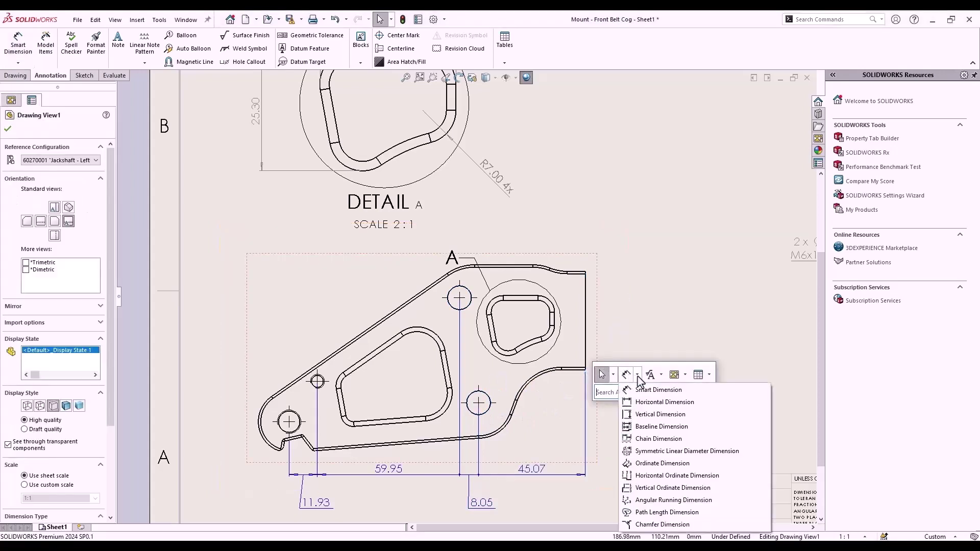
{"action": "left_click", "coordinate": [659, 414]}
{"action": "left_click", "coordinate": [526, 266]}
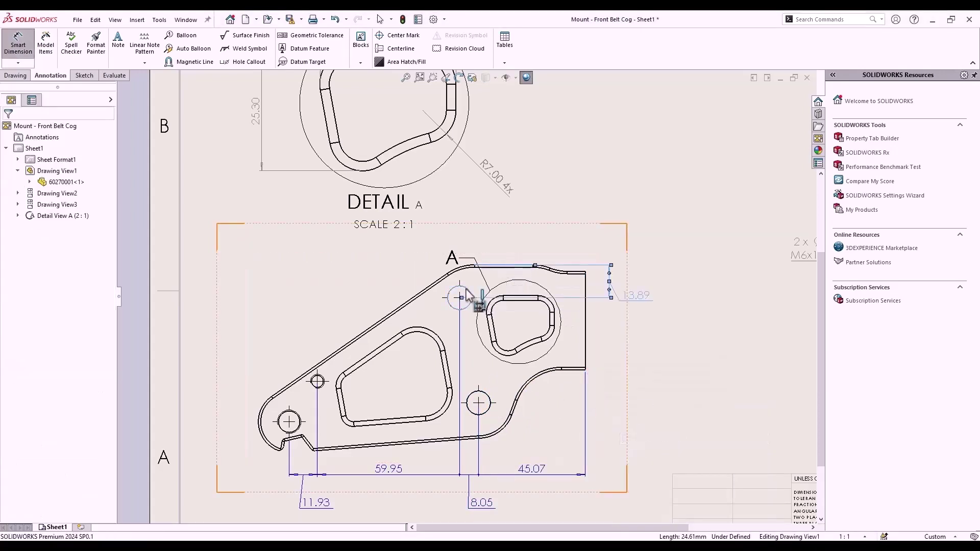
{"action": "left_click", "coordinate": [461, 296]}
{"action": "left_click", "coordinate": [587, 369]}
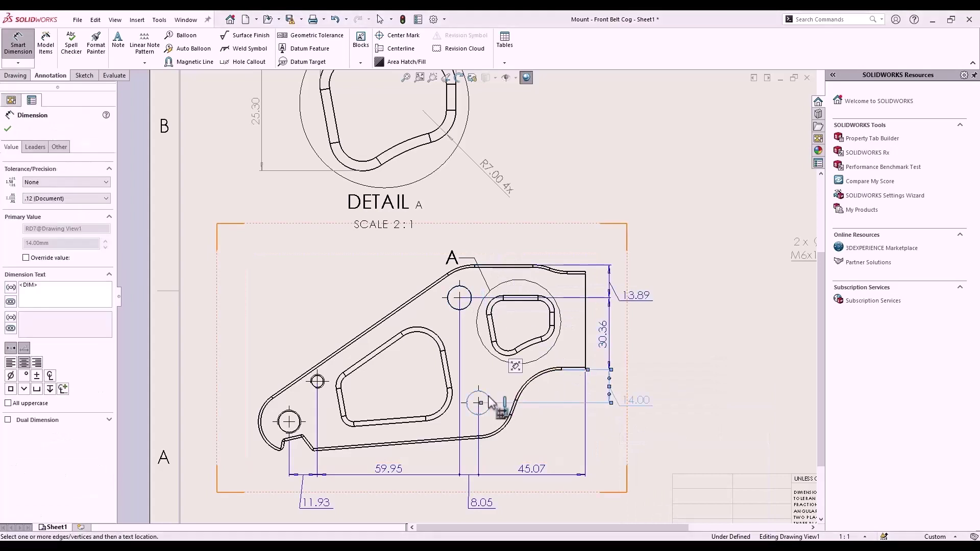
{"action": "left_click", "coordinate": [488, 397]}
{"action": "left_click", "coordinate": [314, 449]}
{"action": "key", "text": "Escape"}
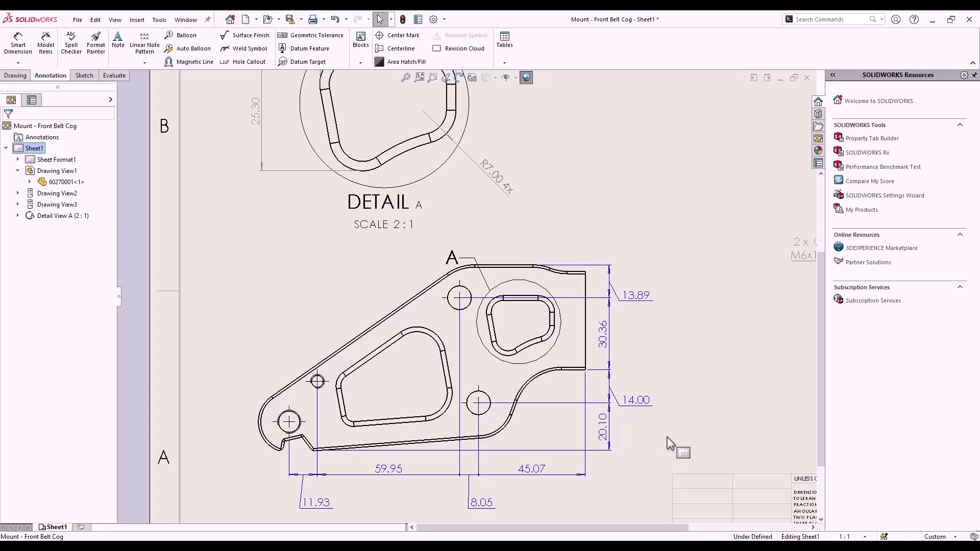
Override the horizontal dimension between the small and upper holes with 60, and the one from the lower hole to the right edge with 45
{"action": "left_click", "coordinate": [402, 475]}
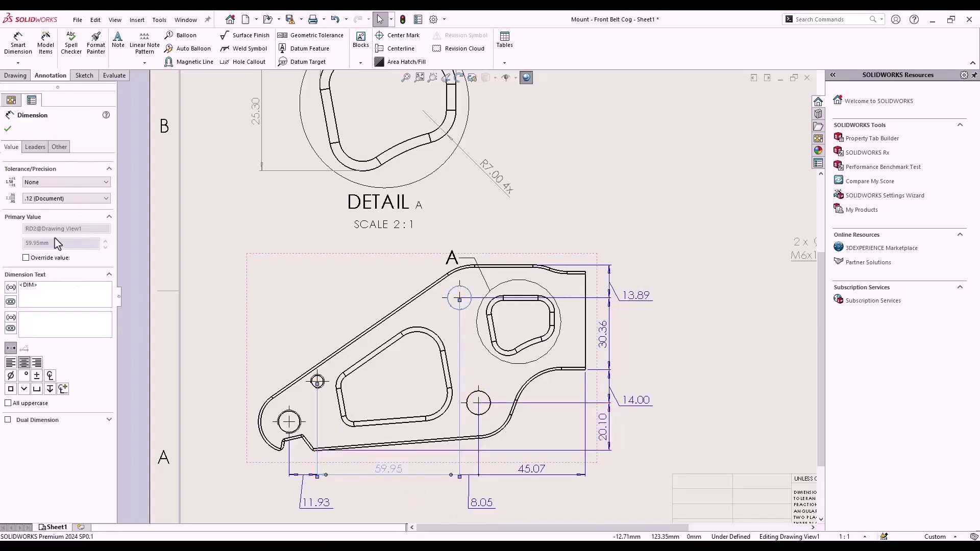
{"action": "left_click", "coordinate": [25, 258]}
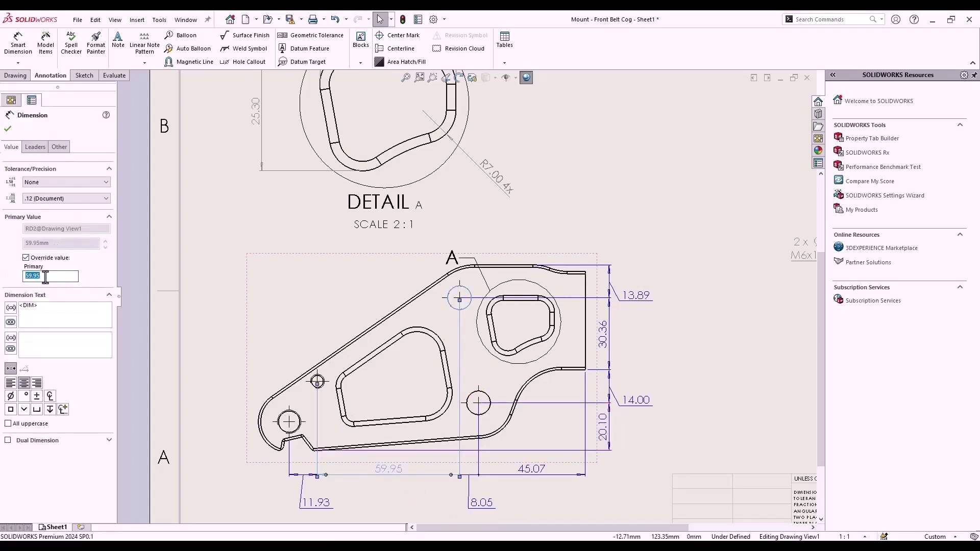
{"action": "key", "text": "Return"}
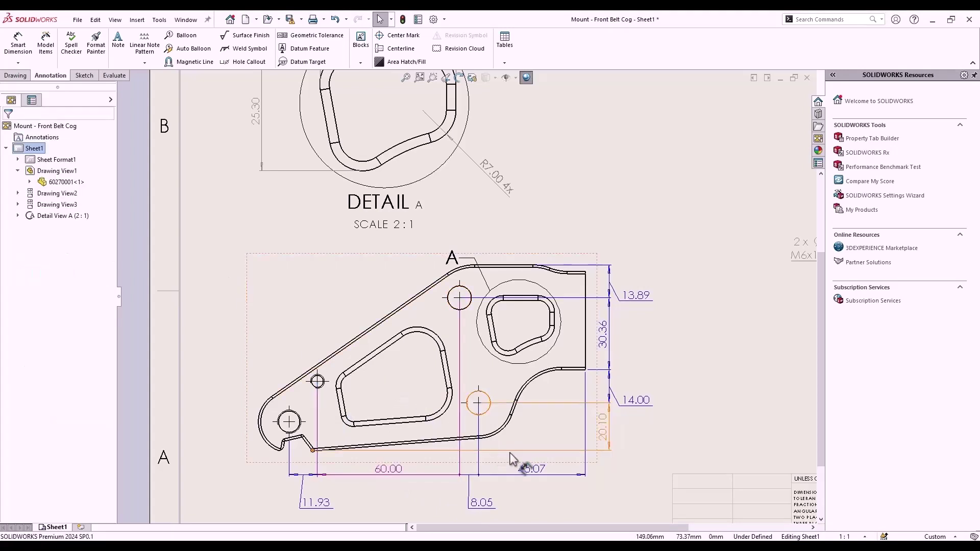
{"action": "left_click", "coordinate": [523, 470]}
{"action": "left_click", "coordinate": [25, 257]}
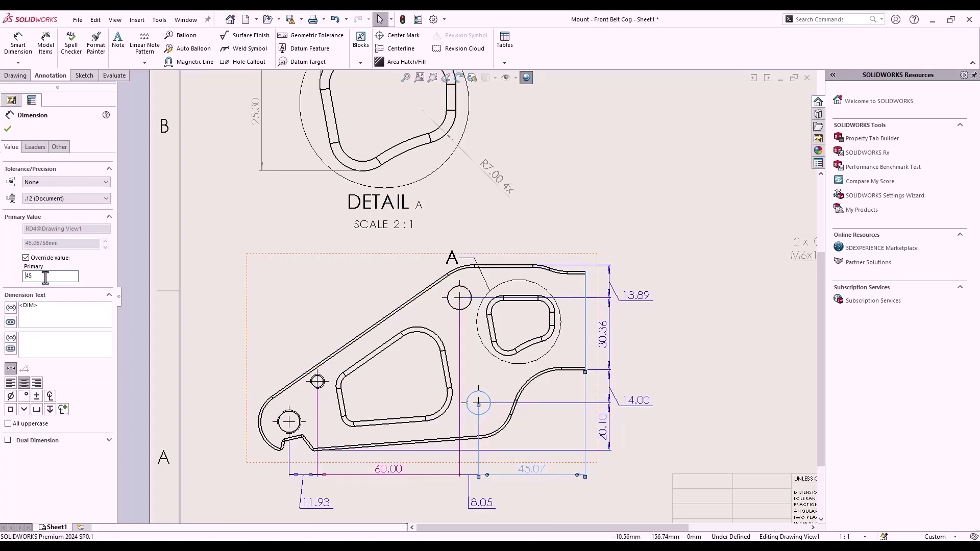
{"action": "key", "text": "Return"}
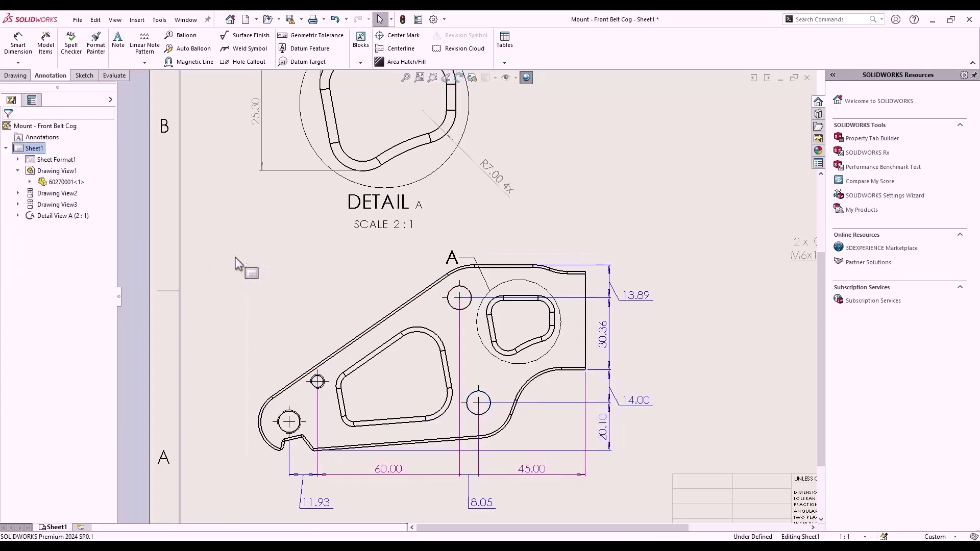
Search the options for "overr" and view the document setting that highlights overridden dimensions in a different color
{"action": "left_click", "coordinate": [434, 20]}
{"action": "left_click", "coordinate": [622, 122]}
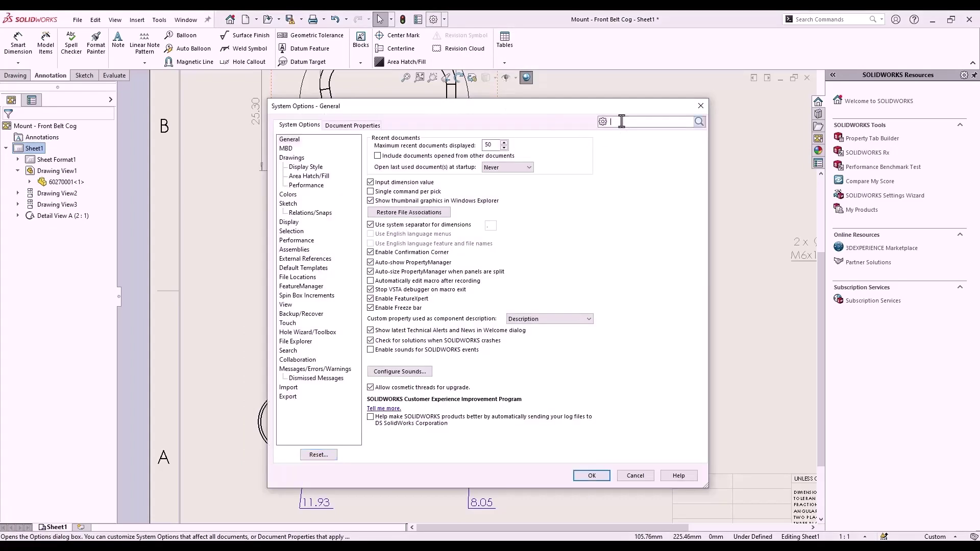
{"action": "type", "text": "overr"}
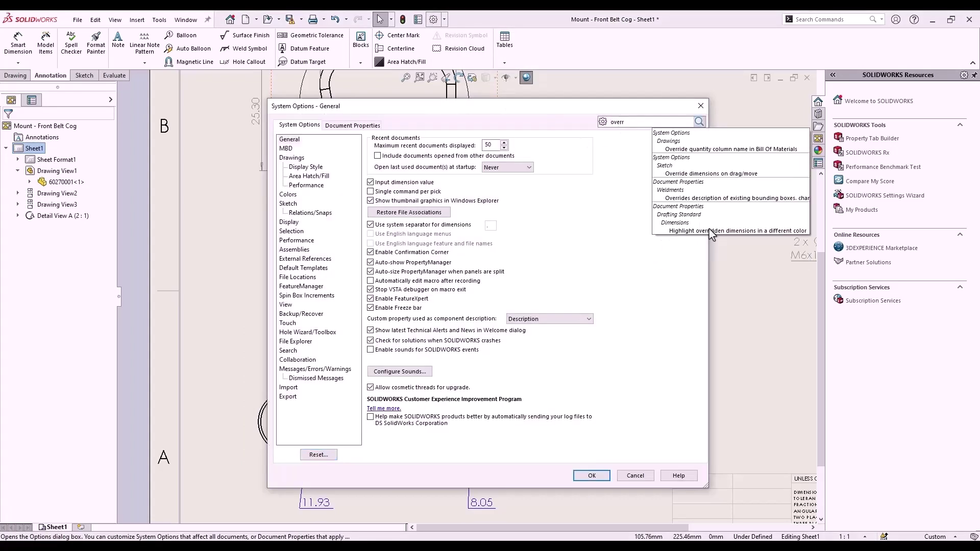
{"action": "left_click", "coordinate": [710, 231]}
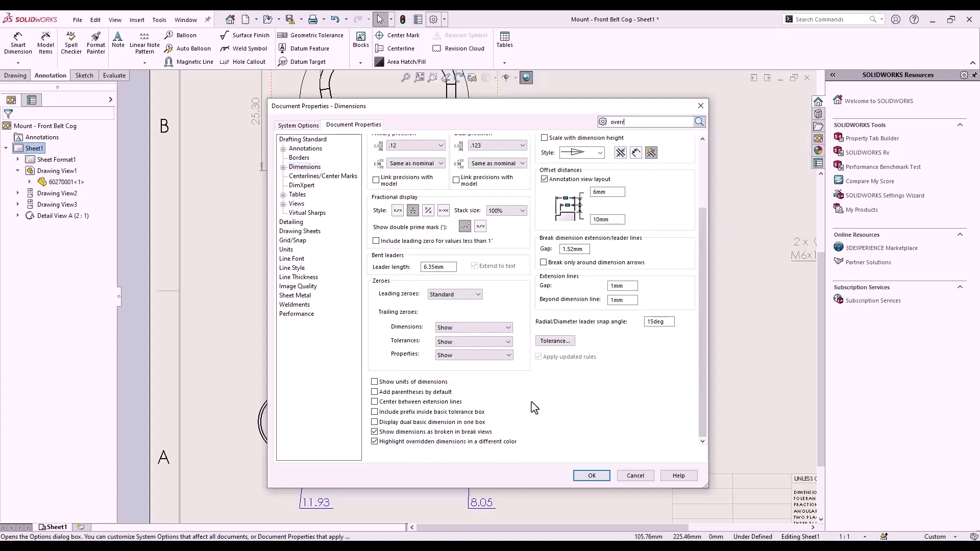
Check the color assigned to overridden drawing dimensions in the system color scheme settings, and accept the options
{"action": "left_click", "coordinate": [300, 126]}
{"action": "left_click", "coordinate": [289, 195]}
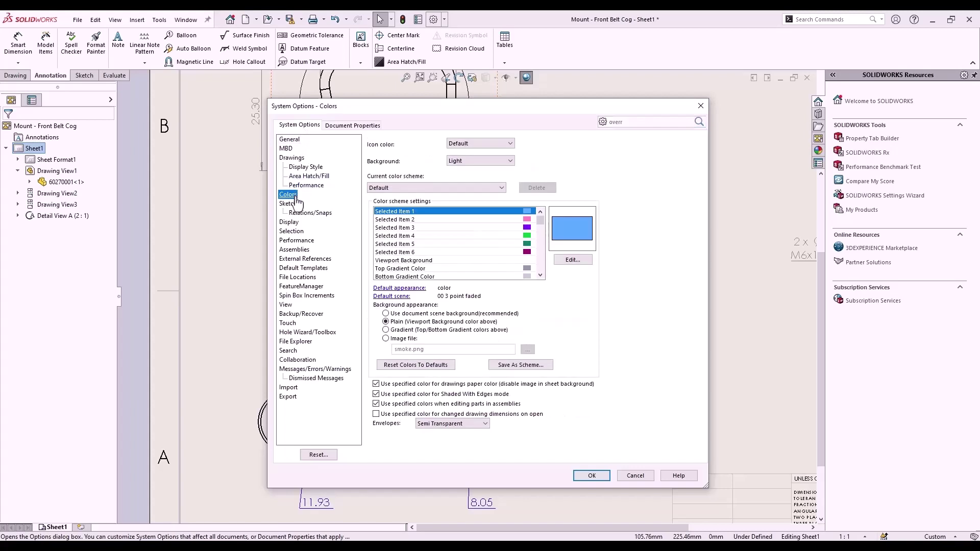
{"action": "left_click", "coordinate": [413, 227]}
{"action": "scroll", "coordinate": [413, 233], "scroll_direction": "down", "scroll_amount": 3}
{"action": "left_click", "coordinate": [412, 227]}
{"action": "scroll", "coordinate": [414, 233], "scroll_direction": "down", "scroll_amount": 3}
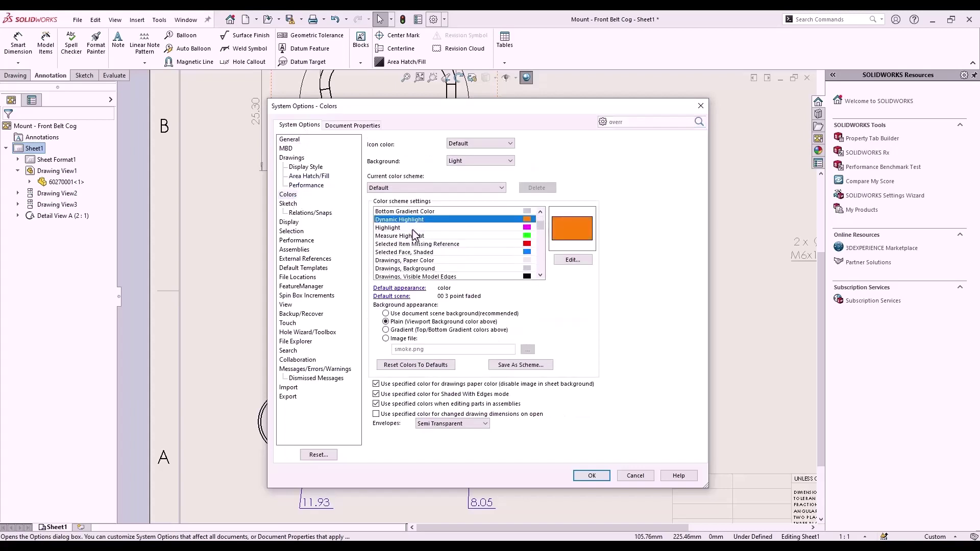
{"action": "scroll", "coordinate": [414, 232], "scroll_direction": "down", "scroll_amount": 2}
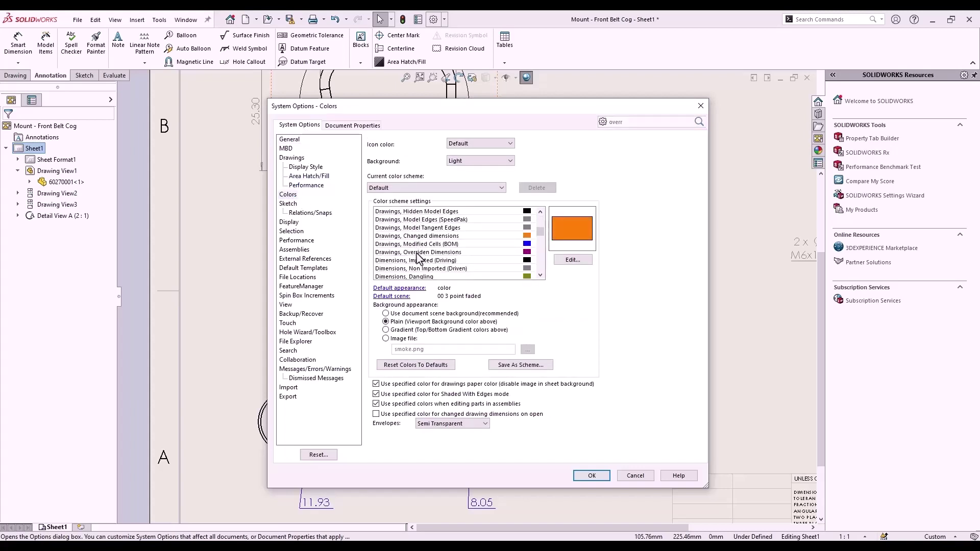
{"action": "left_click", "coordinate": [416, 252]}
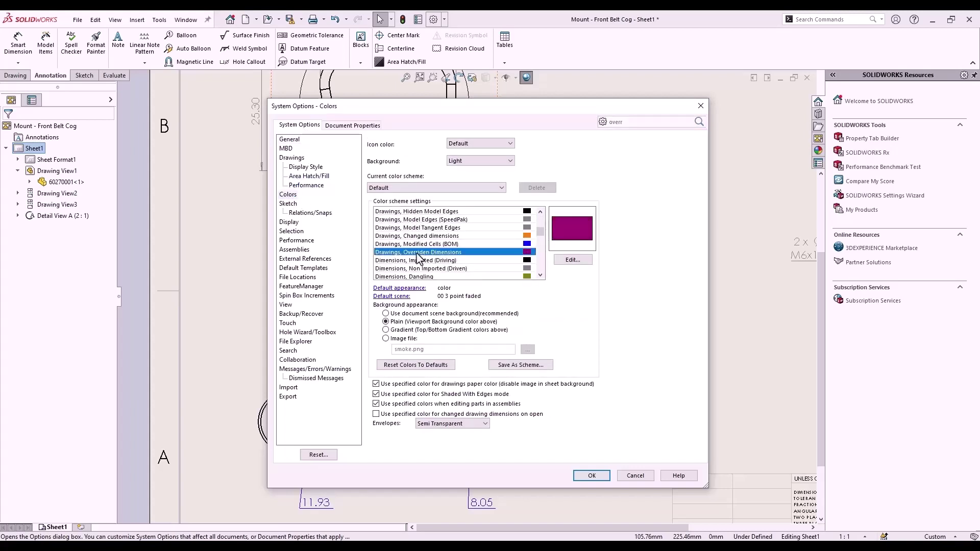
{"action": "left_click", "coordinate": [592, 476]}
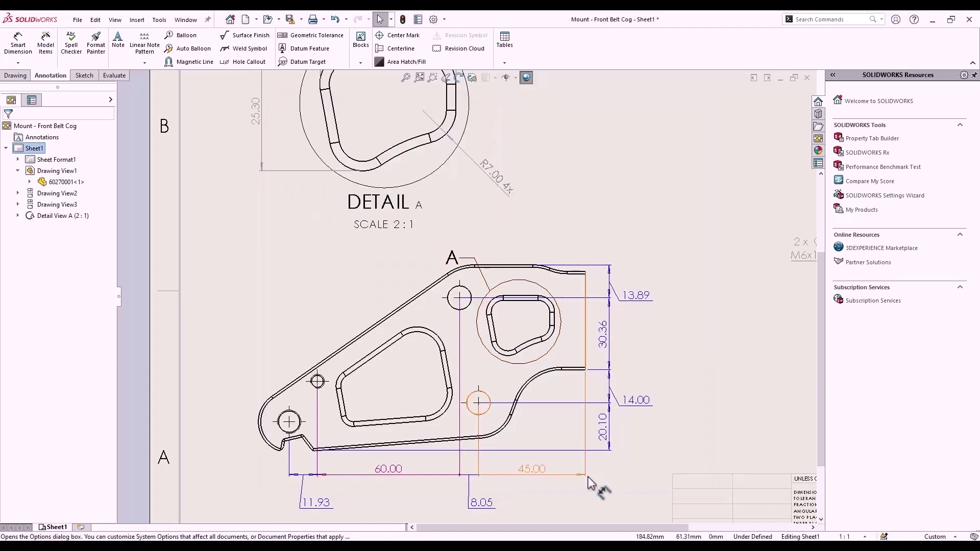
Restore the original values of both overridden horizontal dimensions together
{"action": "left_click", "coordinate": [390, 478]}
{"action": "left_click", "coordinate": [545, 478], "text": "ctrl"}
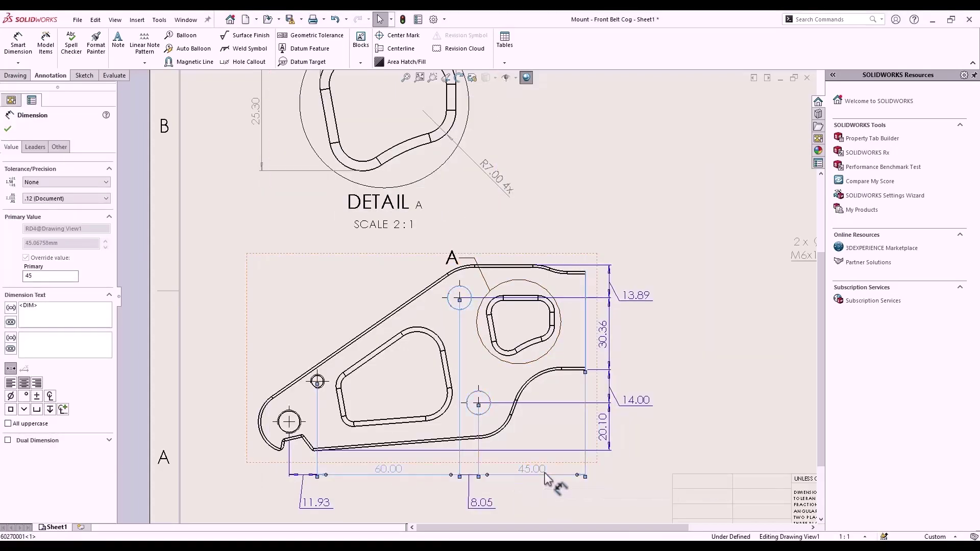
{"action": "right_click", "coordinate": [545, 478]}
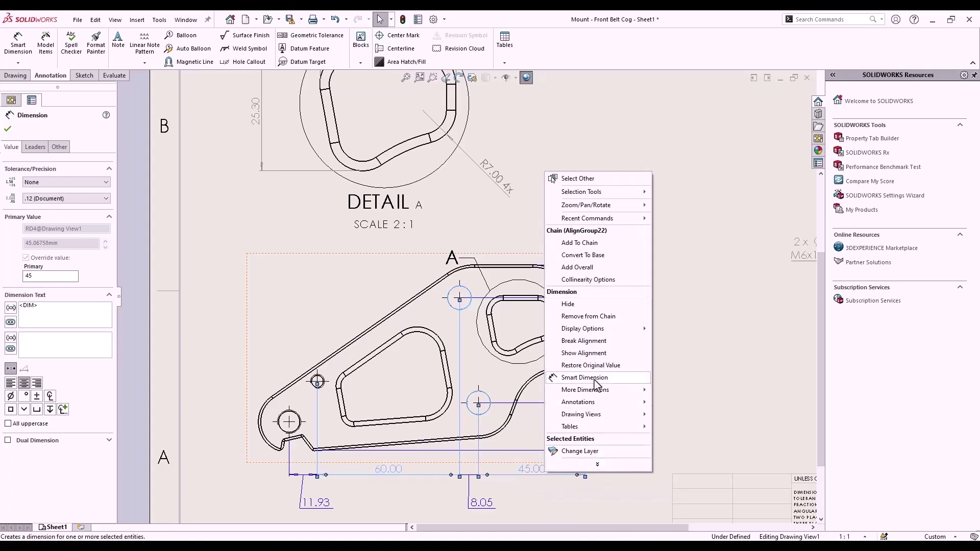
{"action": "left_click", "coordinate": [592, 365]}
{"action": "left_click", "coordinate": [697, 373]}
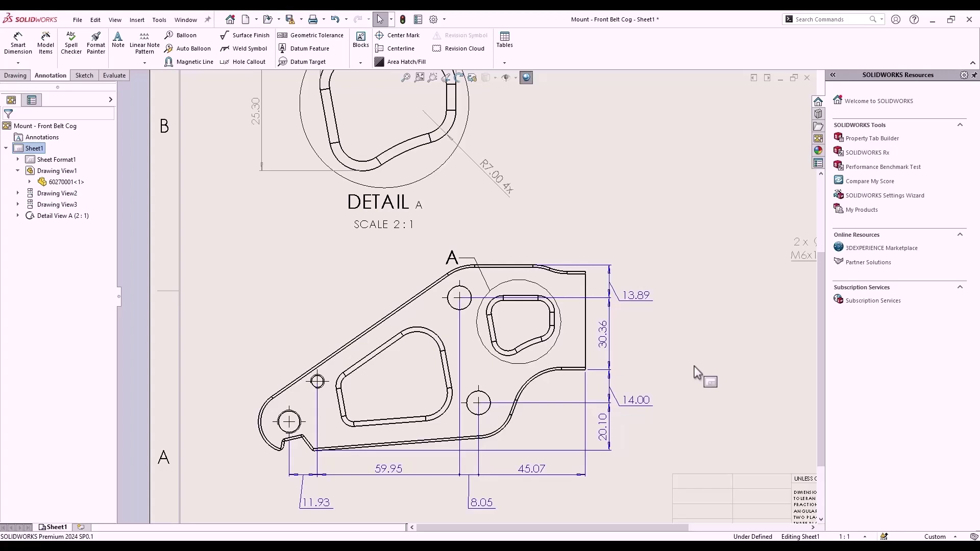
Save the drawing as a SOLIDWORKS 2023 Drawing in the 2023 folder with the suffix 2023, proceeding through the previous release check
{"action": "key", "text": "f"}
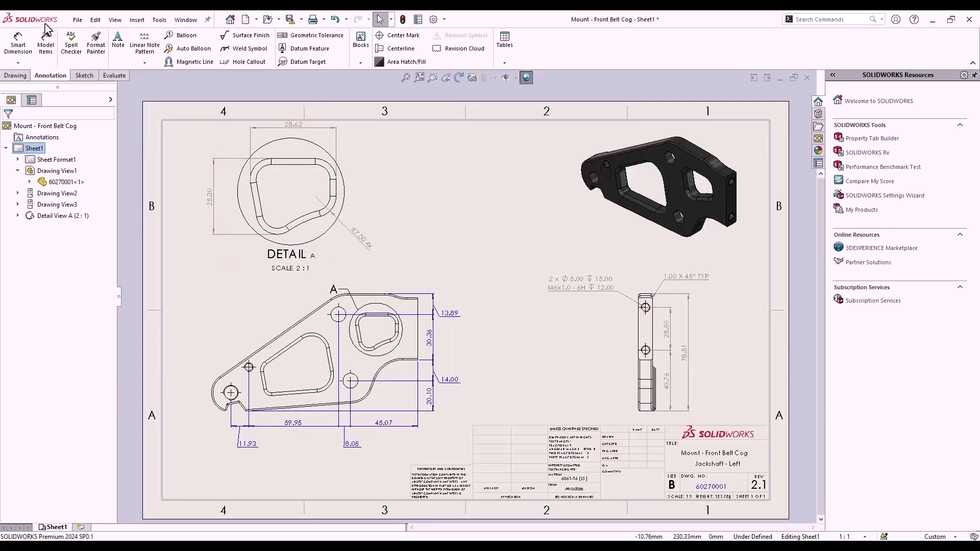
{"action": "left_click", "coordinate": [77, 20]}
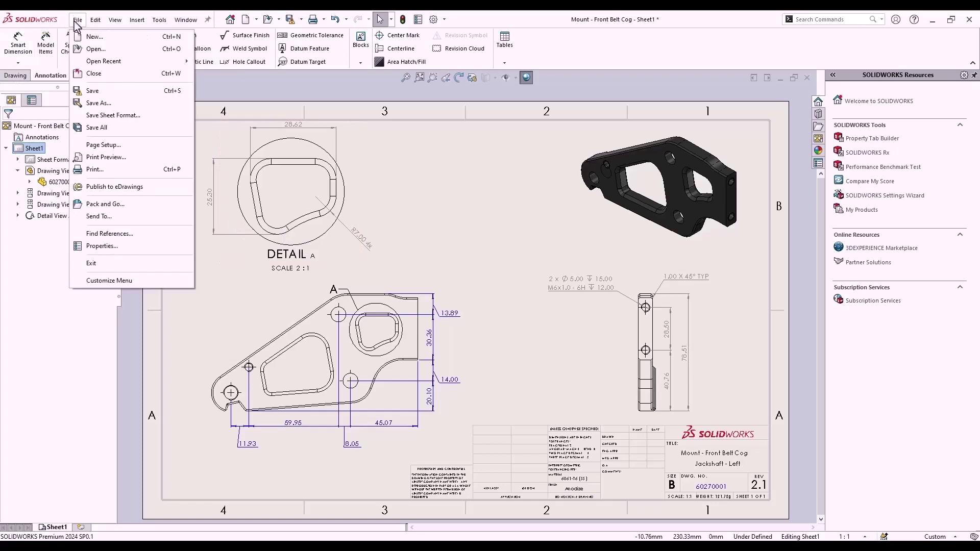
{"action": "left_click", "coordinate": [89, 102]}
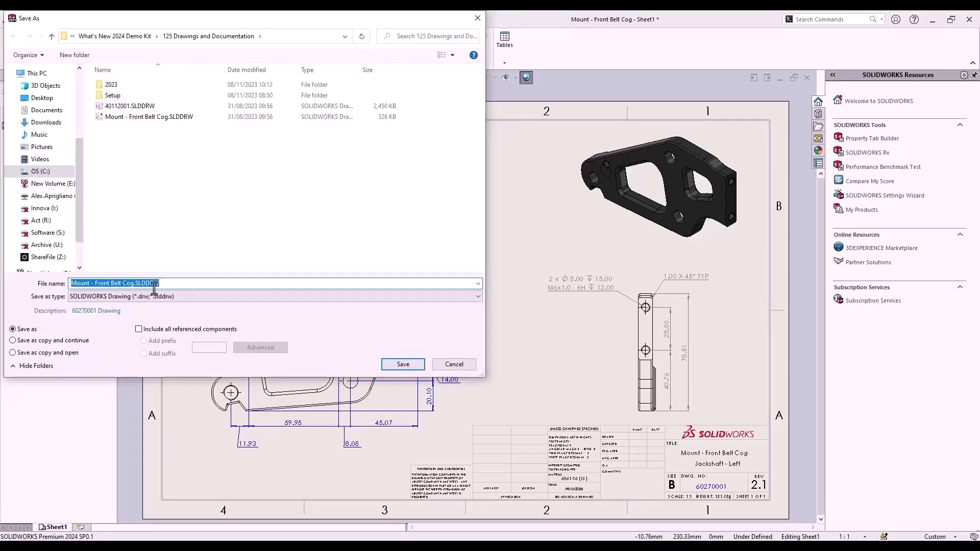
{"action": "left_click", "coordinate": [153, 297]}
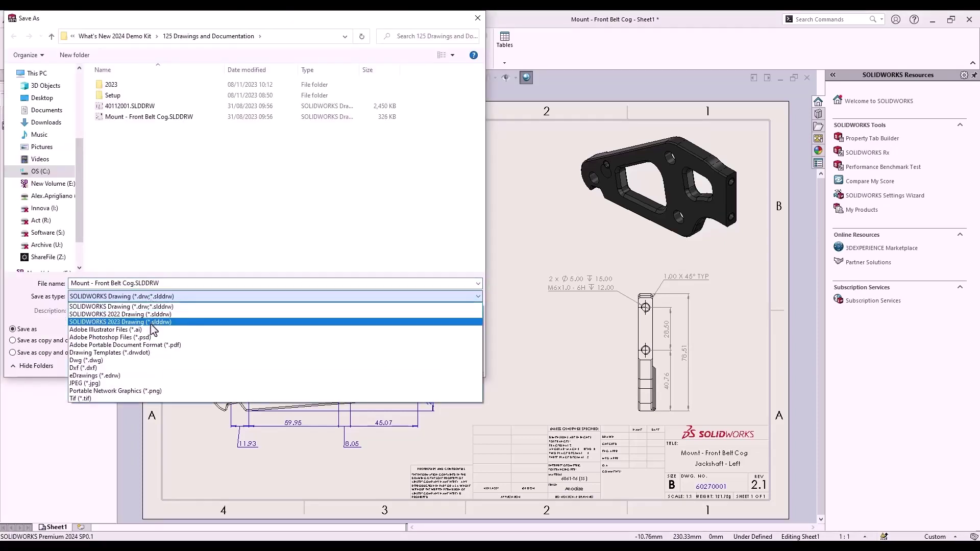
{"action": "left_click", "coordinate": [151, 323]}
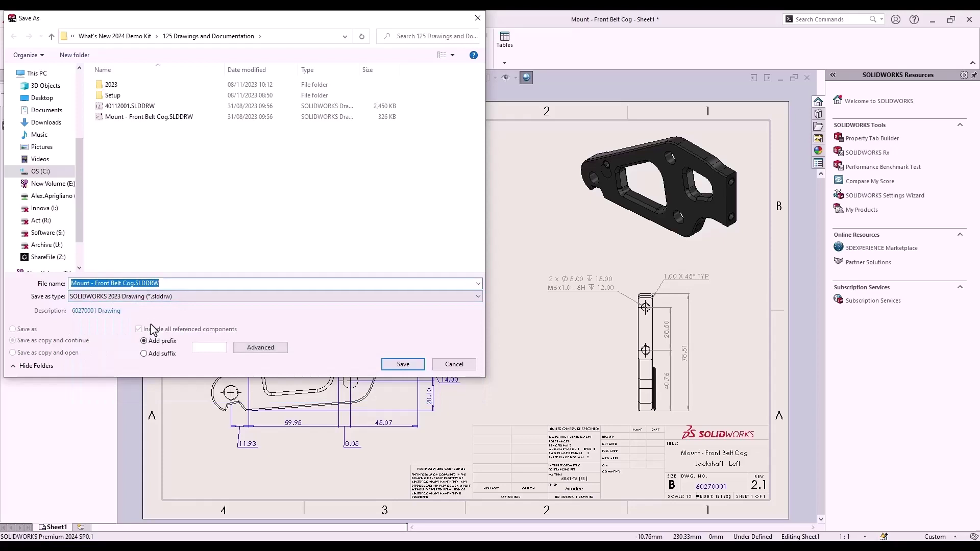
{"action": "double_click", "coordinate": [112, 84]}
{"action": "left_click", "coordinate": [135, 283]}
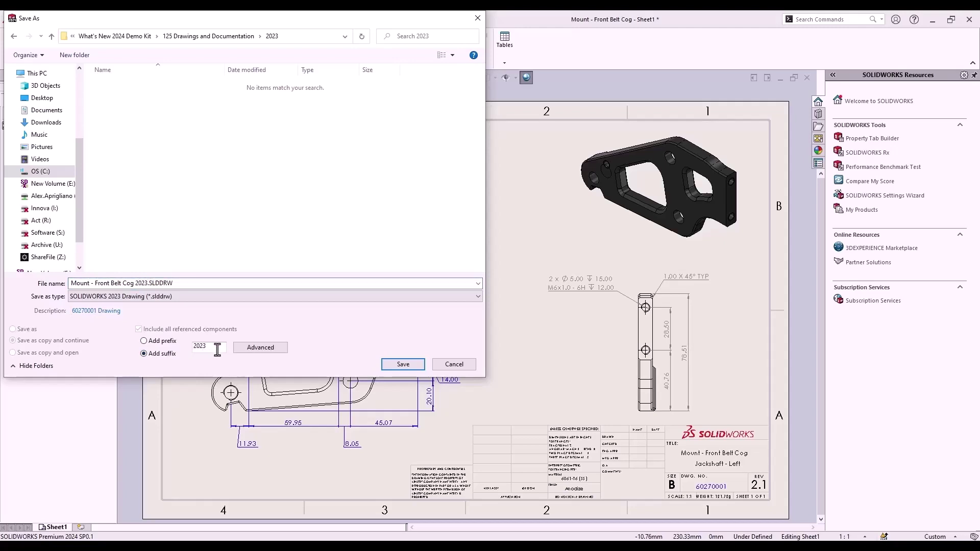
{"action": "left_click", "coordinate": [411, 367]}
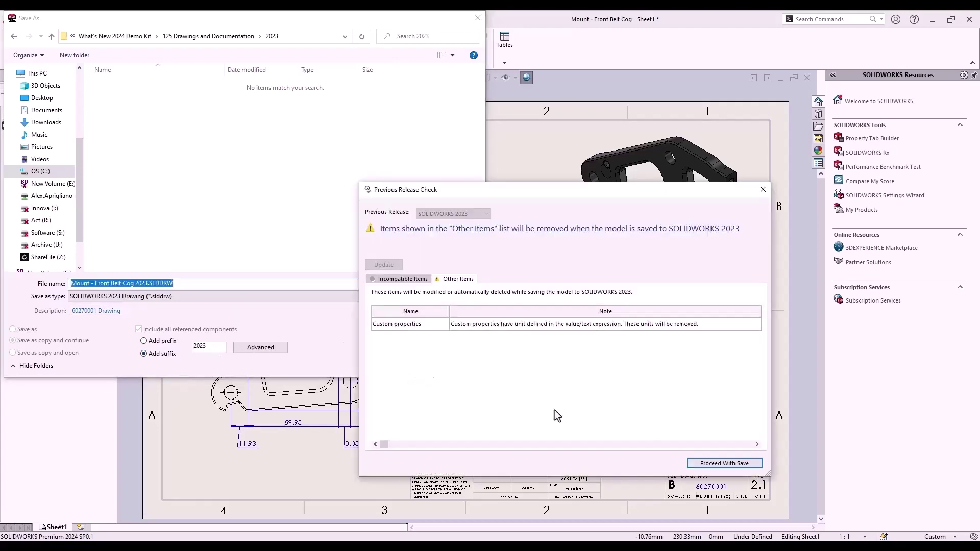
{"action": "left_click", "coordinate": [724, 463]}
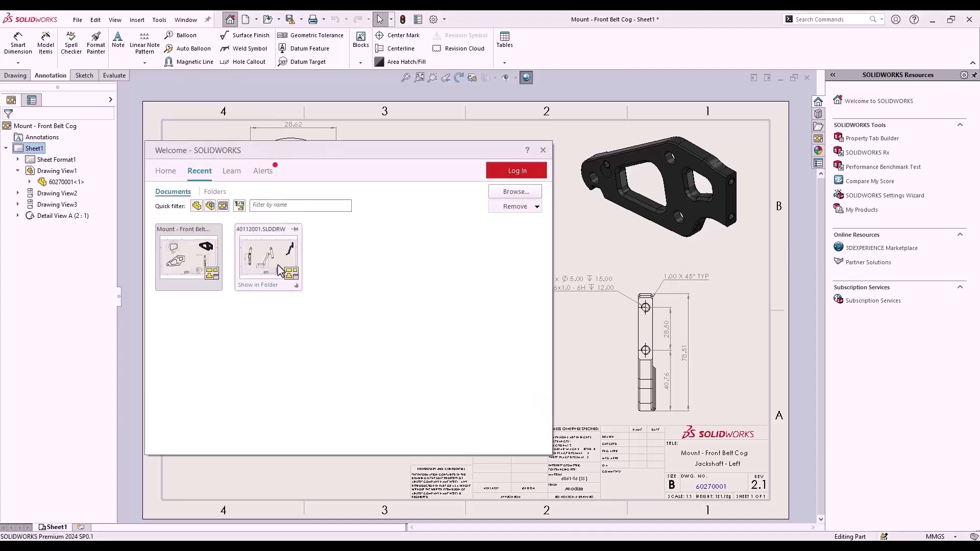
Open the recent drawing 40112001.SLDDRW and place a widened, empty note just below the crank arm in the shaded isometric view
{"action": "left_click", "coordinate": [280, 271]}
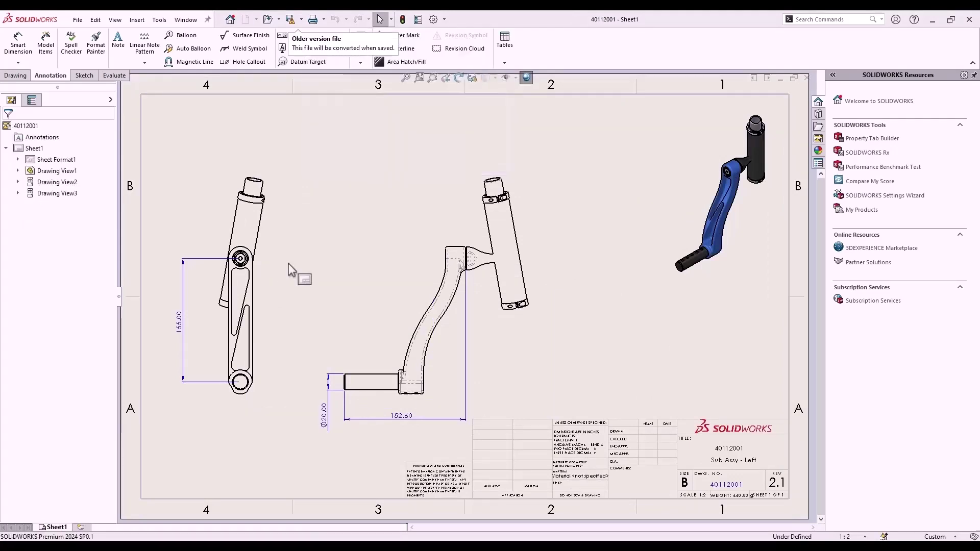
{"action": "scroll", "coordinate": [678, 256], "scroll_direction": "down", "scroll_amount": 5}
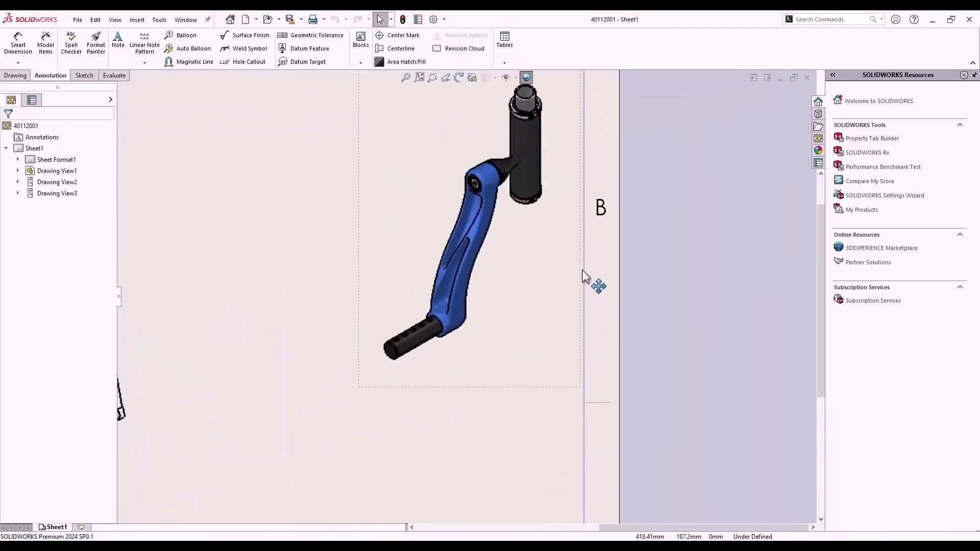
{"action": "left_click", "coordinate": [541, 385]}
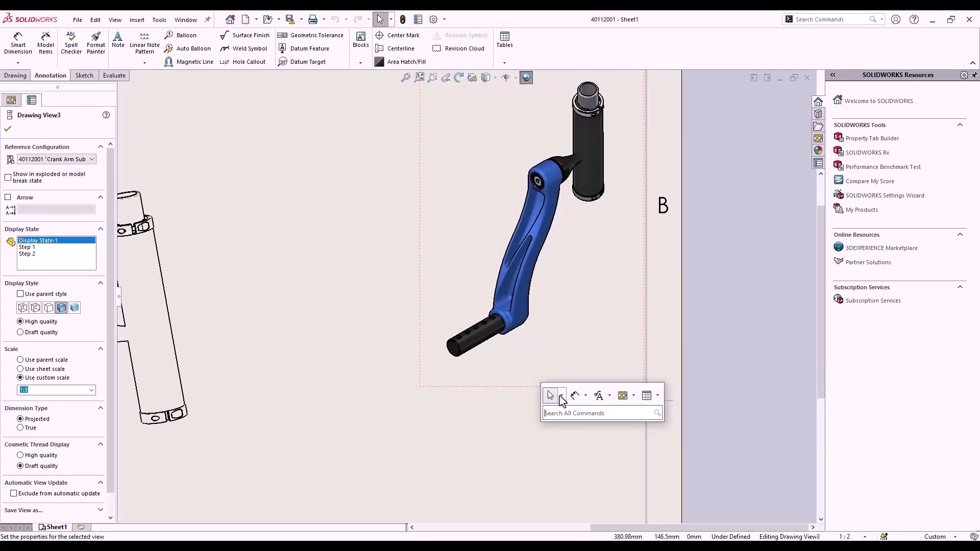
{"action": "left_click", "coordinate": [609, 397]}
{"action": "left_click", "coordinate": [623, 223]}
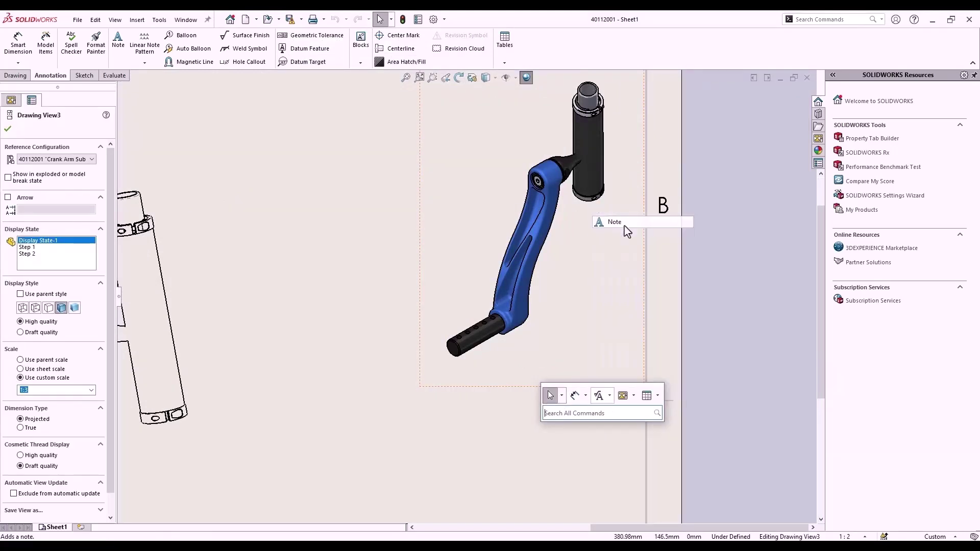
{"action": "left_click", "coordinate": [459, 386]}
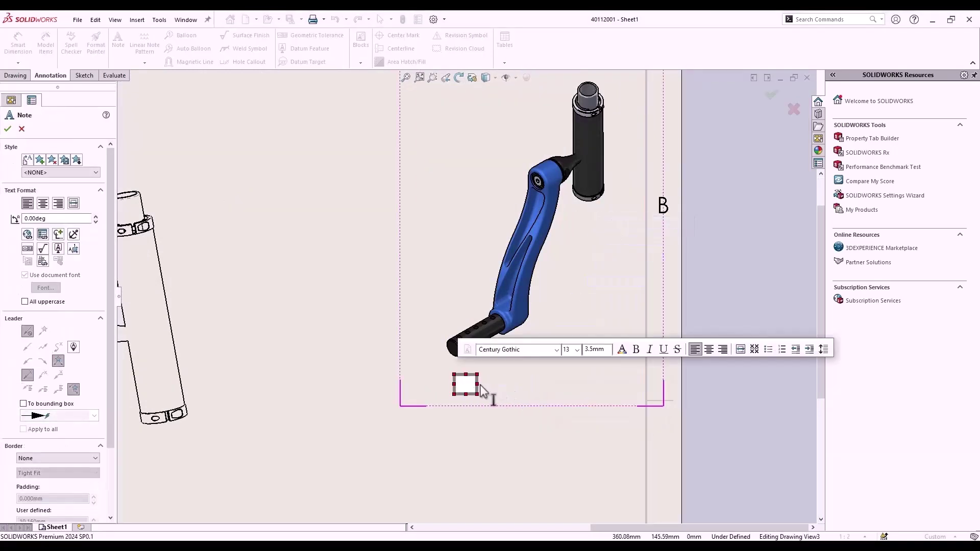
{"action": "left_click_drag", "start_coordinate": [545, 381], "coordinate": [633, 384]}
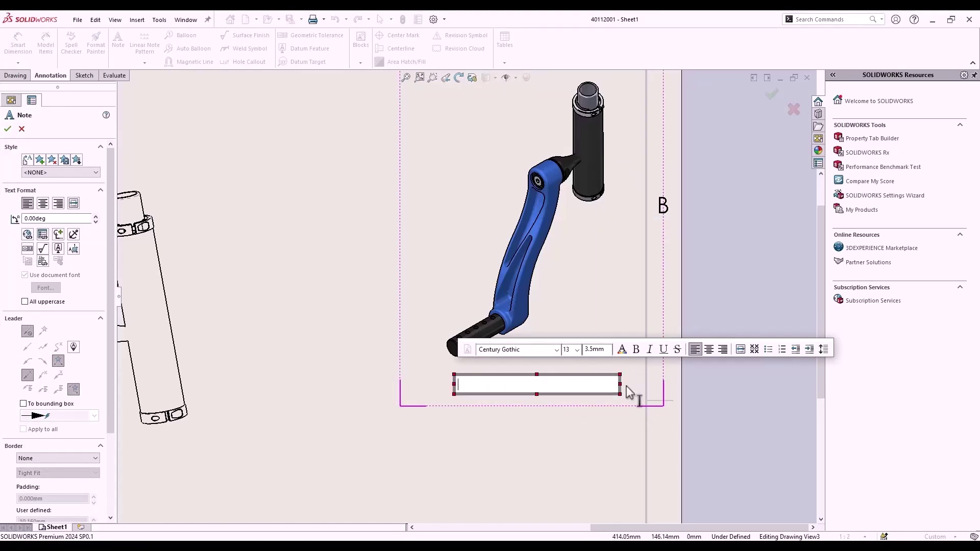
Link the note to the PartNo property of the model found in the current drawing view
{"action": "left_click", "coordinate": [43, 235]}
{"action": "left_click", "coordinate": [431, 209]}
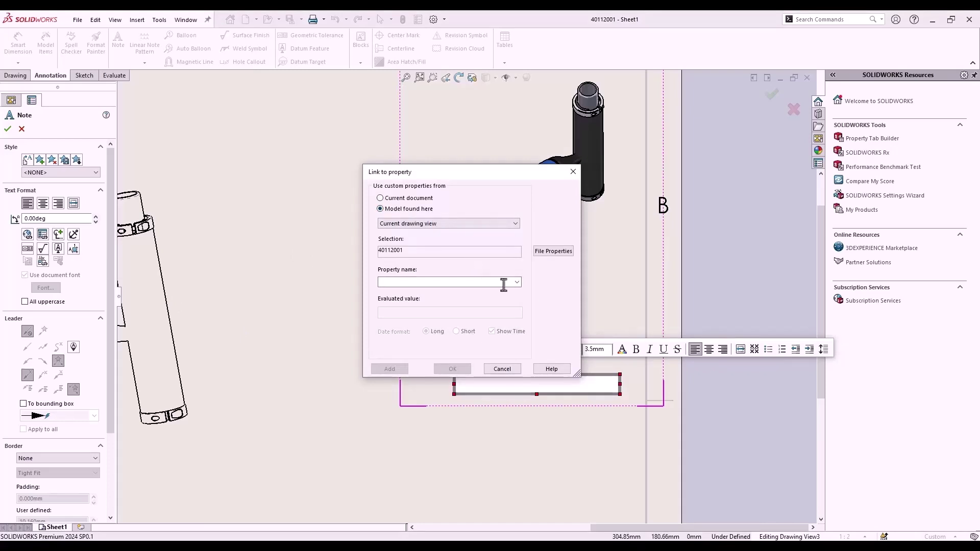
{"action": "left_click", "coordinate": [517, 282]}
{"action": "left_click", "coordinate": [496, 289]}
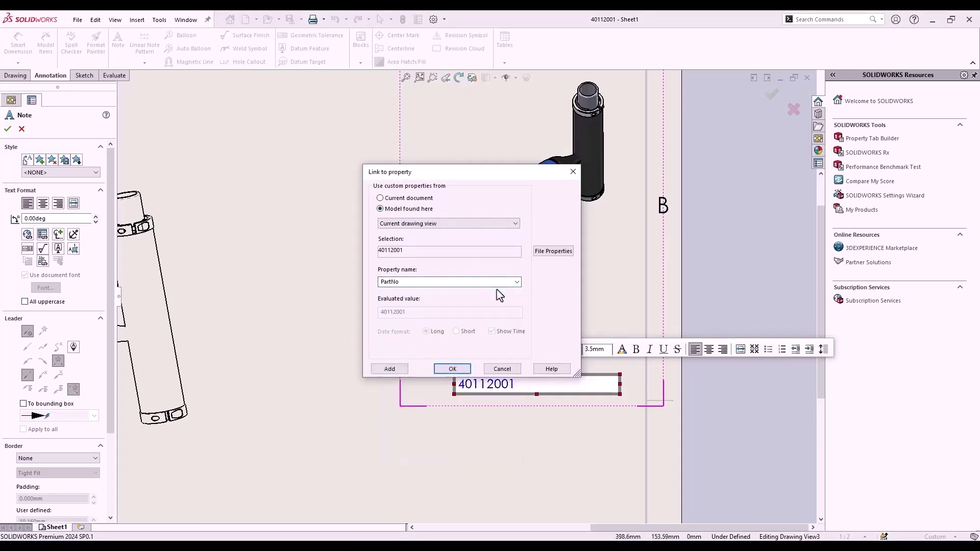
{"action": "left_click", "coordinate": [378, 368]}
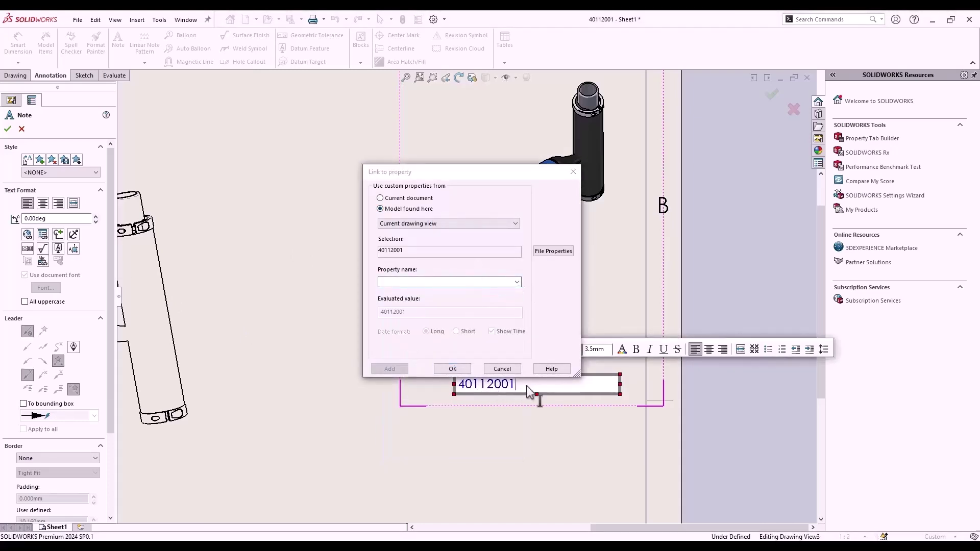
Add the linked PartDescription and Weight properties on separate new lines of the note, and finish the property links
{"action": "left_click", "coordinate": [515, 282]}
{"action": "left_click", "coordinate": [461, 302]}
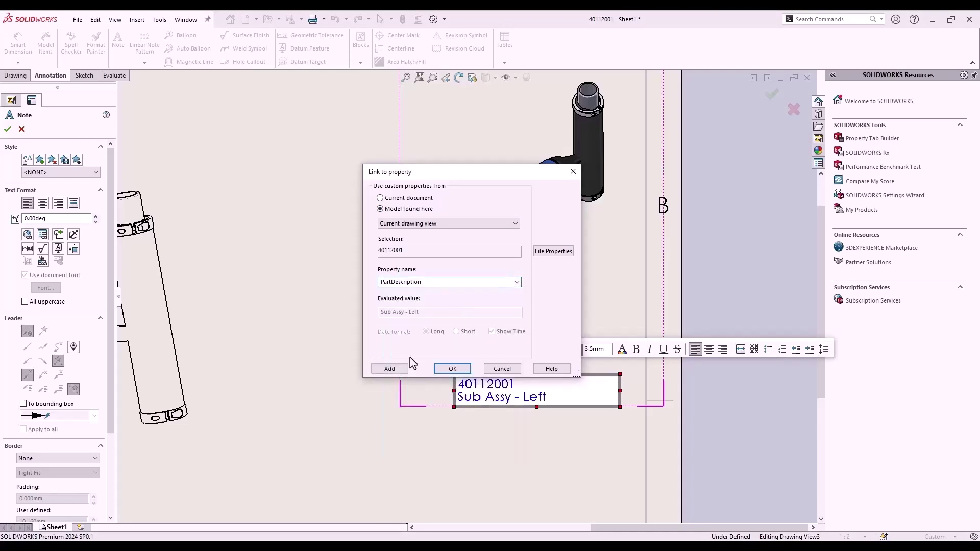
{"action": "left_click", "coordinate": [395, 373]}
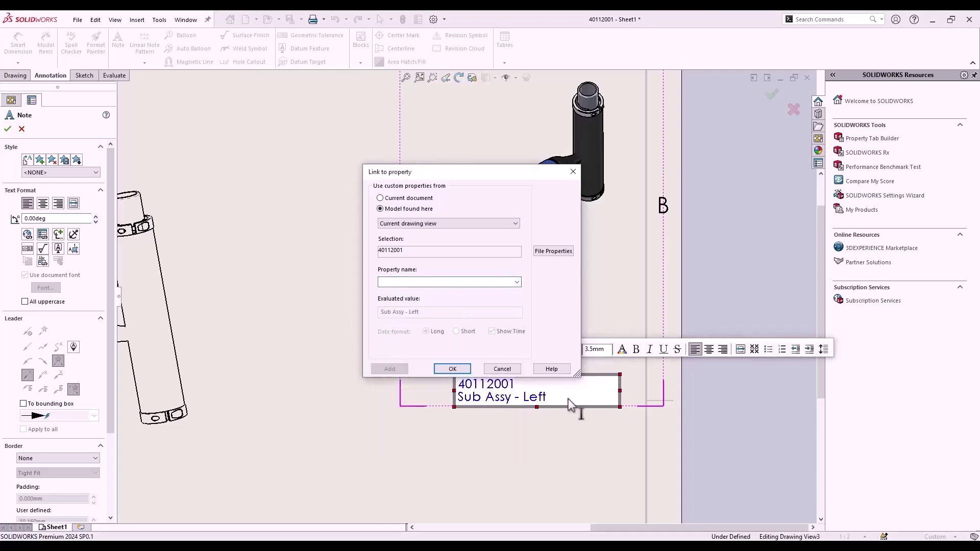
{"action": "left_click", "coordinate": [516, 282]}
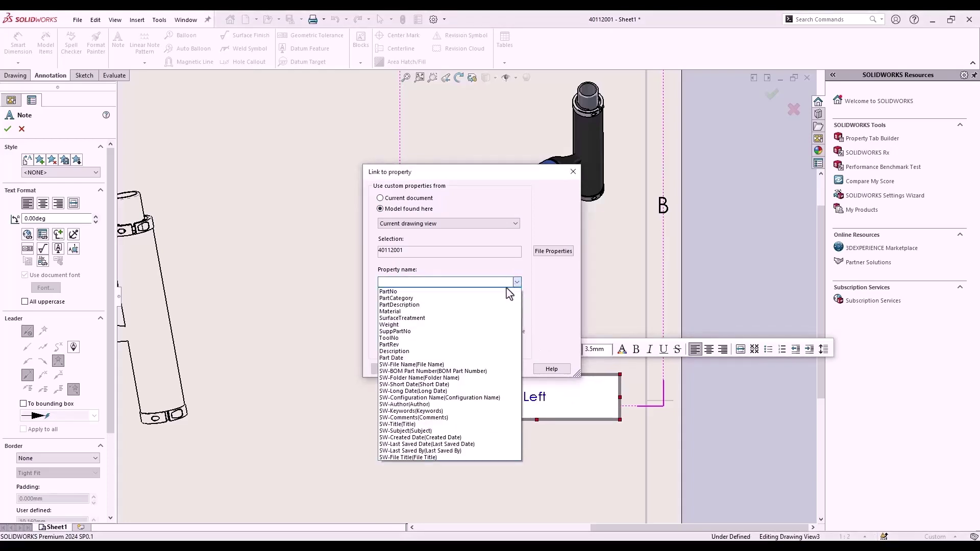
{"action": "left_click", "coordinate": [408, 325]}
{"action": "left_click", "coordinate": [395, 368]}
{"action": "left_click", "coordinate": [447, 369]}
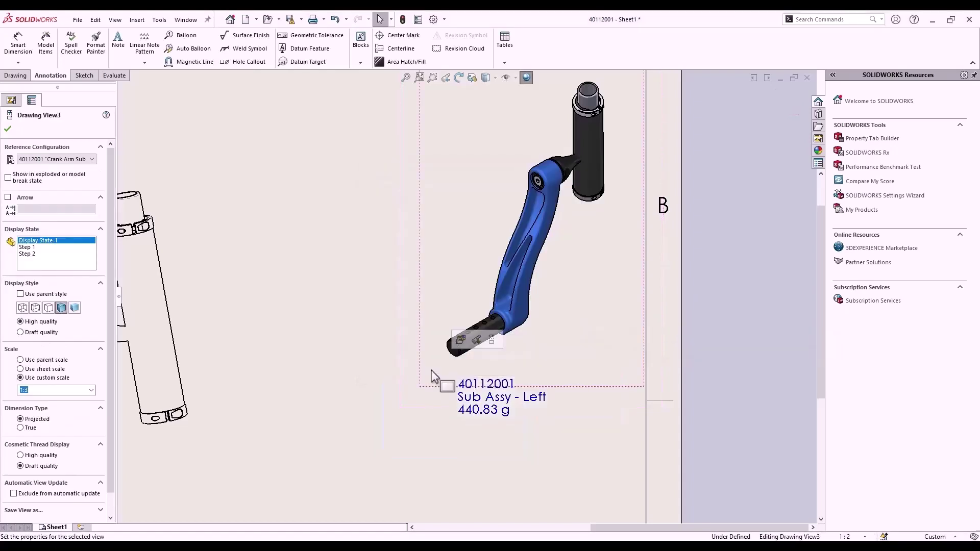
Switch the shaded isometric view's reference configuration to 40112001 LT
{"action": "left_click", "coordinate": [91, 159]}
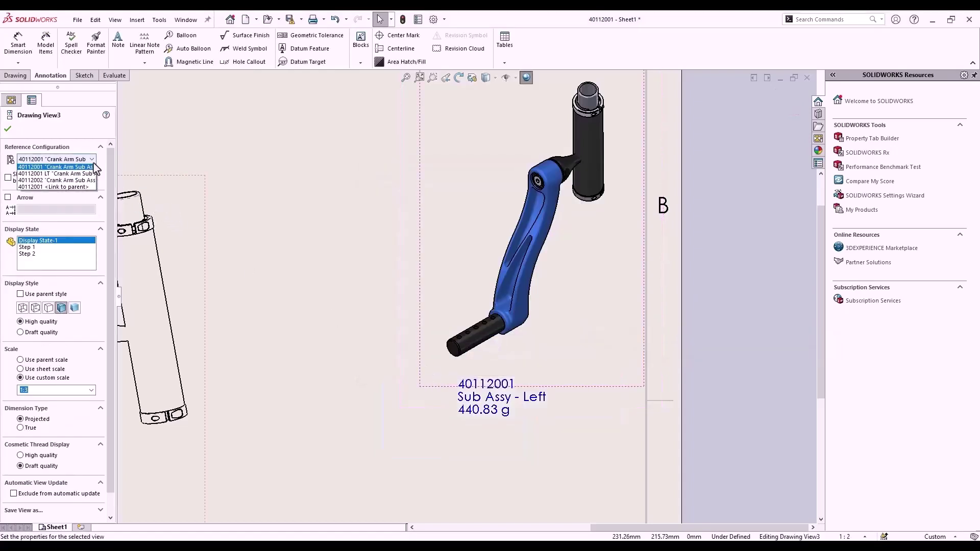
{"action": "left_click", "coordinate": [53, 175]}
{"action": "left_click", "coordinate": [372, 249]}
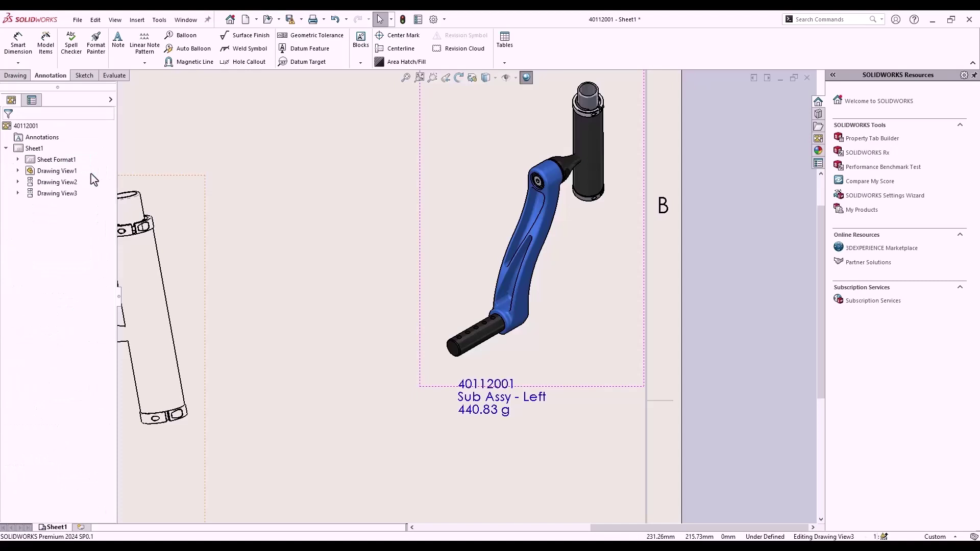
{"action": "left_click", "coordinate": [361, 250]}
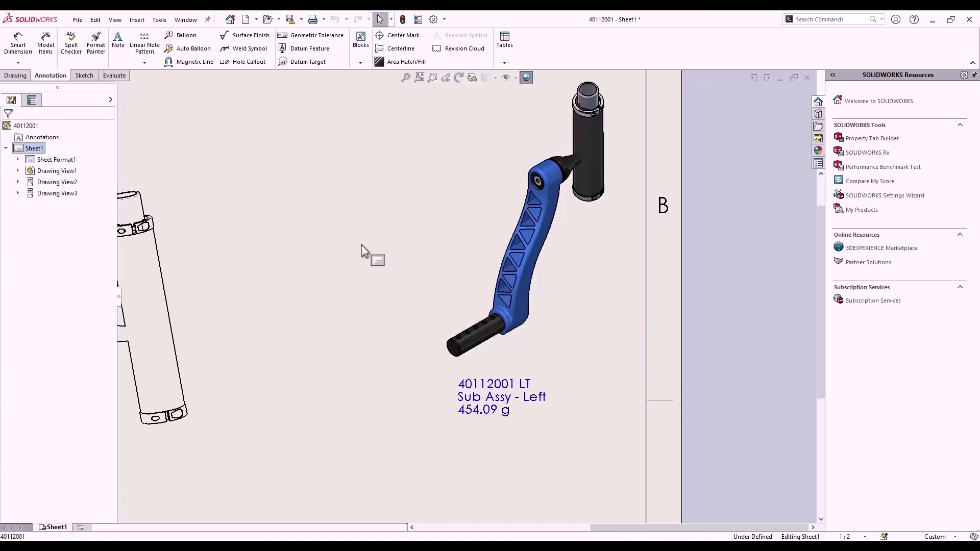
Switch the side view with the vertical 155 mm dimension to the 40112001 LT reference configuration
{"action": "key", "text": "f"}
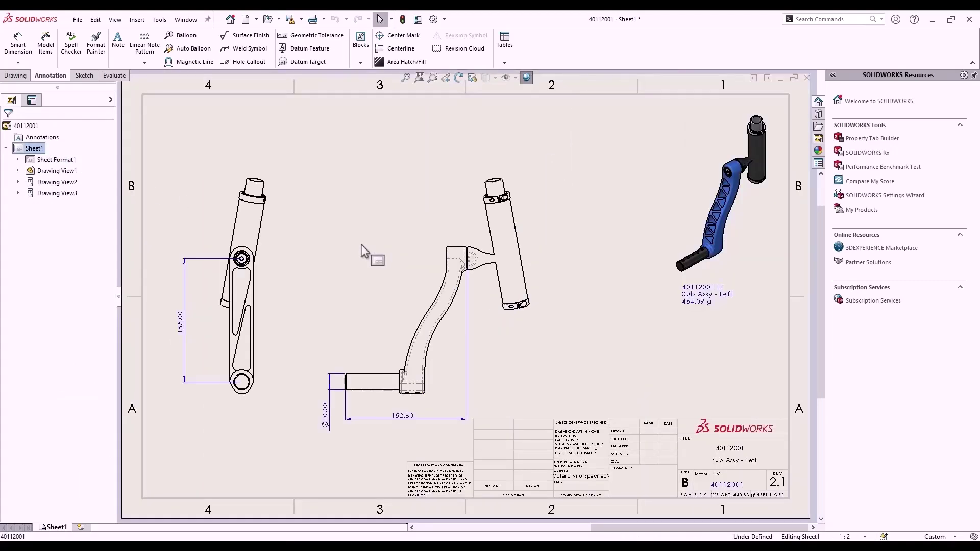
{"action": "left_click", "coordinate": [270, 340]}
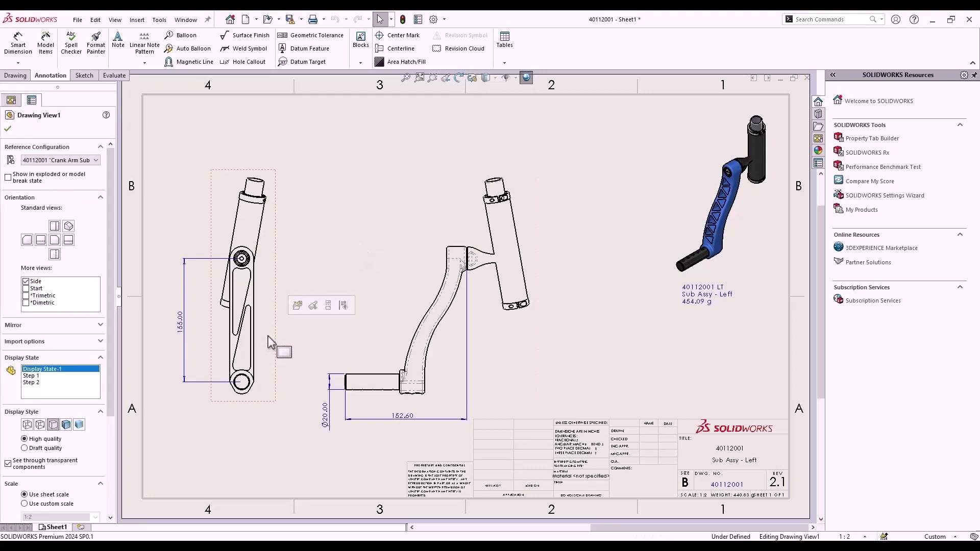
{"action": "left_click", "coordinate": [89, 161]}
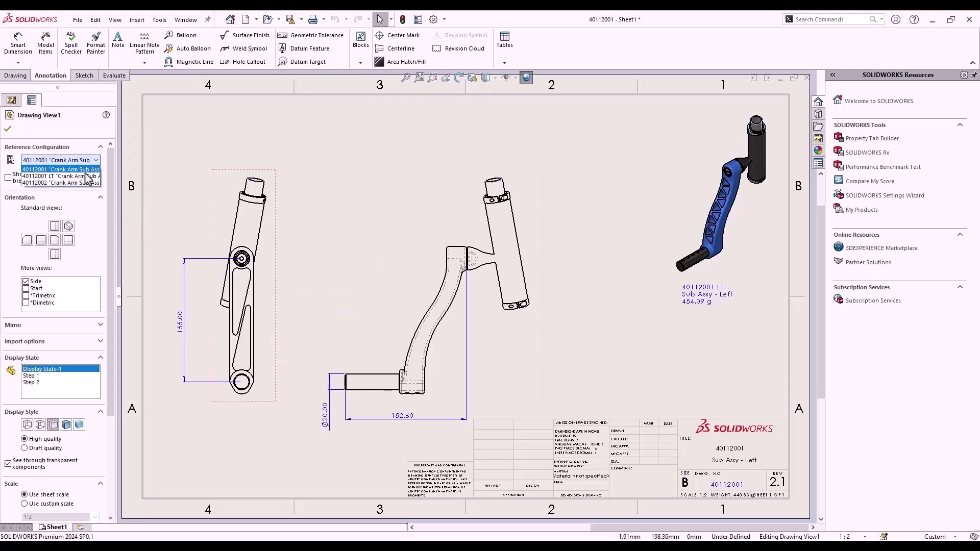
{"action": "left_click", "coordinate": [89, 176]}
{"action": "left_click", "coordinate": [320, 323]}
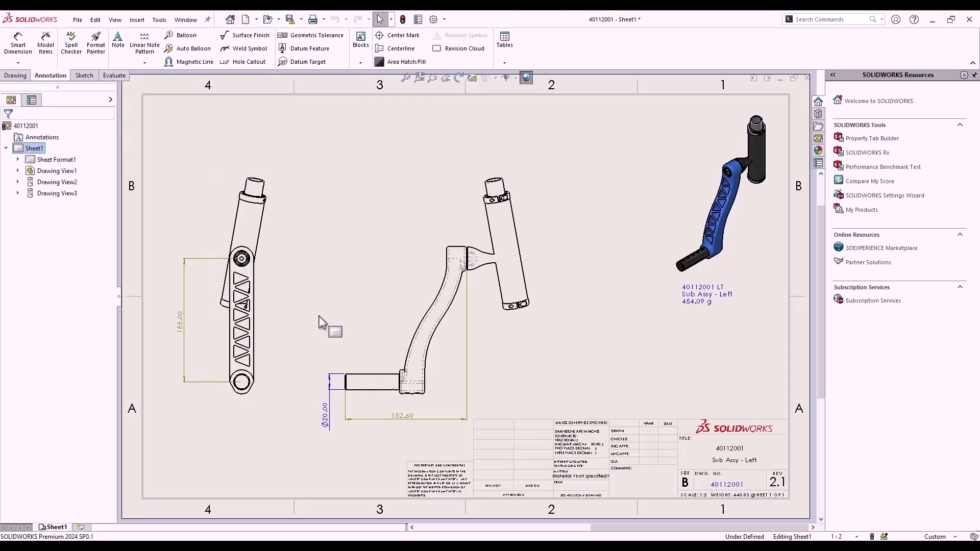
Reattach the dangling vertical dimension of the side view to the circle at the upper pivot of the crank arm
{"action": "left_click", "coordinate": [186, 323]}
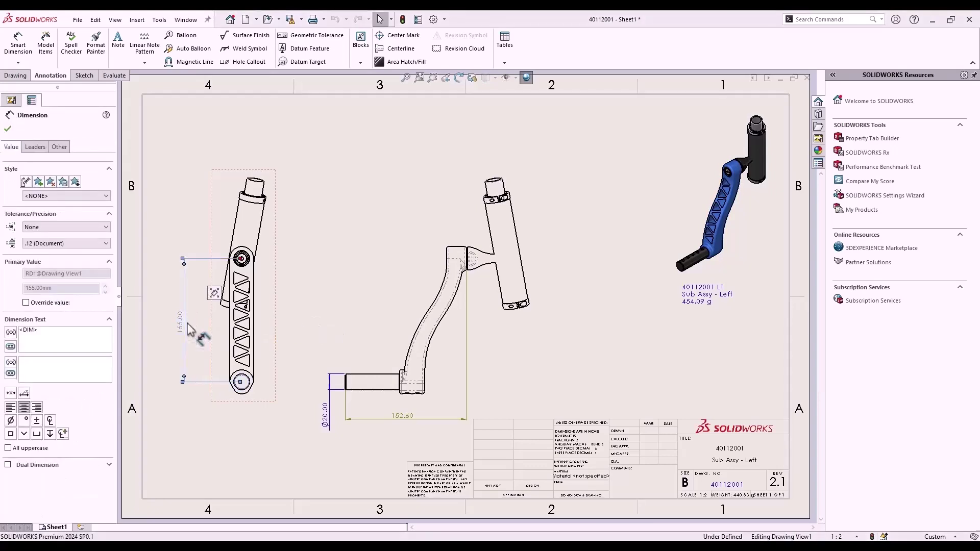
{"action": "right_click", "coordinate": [186, 327]}
{"action": "left_click", "coordinate": [202, 399]}
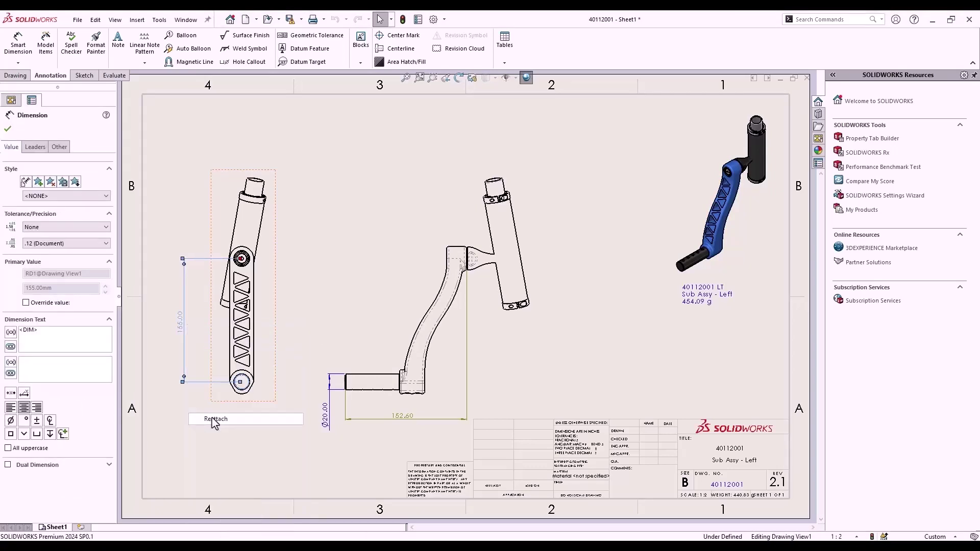
{"action": "left_click", "coordinate": [250, 263]}
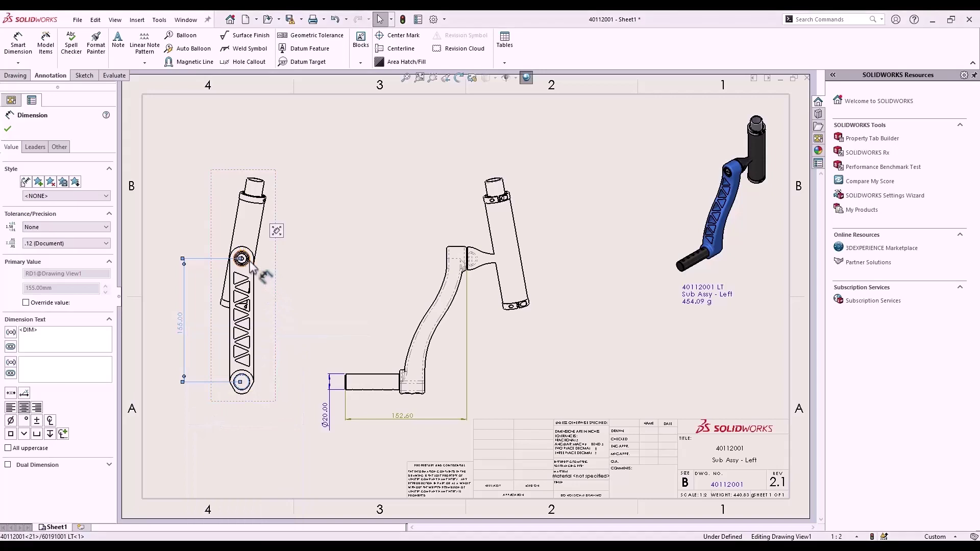
{"action": "left_click", "coordinate": [328, 301]}
Reattach the dangling horizontal dimension under the middle view to the vertical edge where the crank arm meets the shaft bracket
{"action": "left_click", "coordinate": [405, 418]}
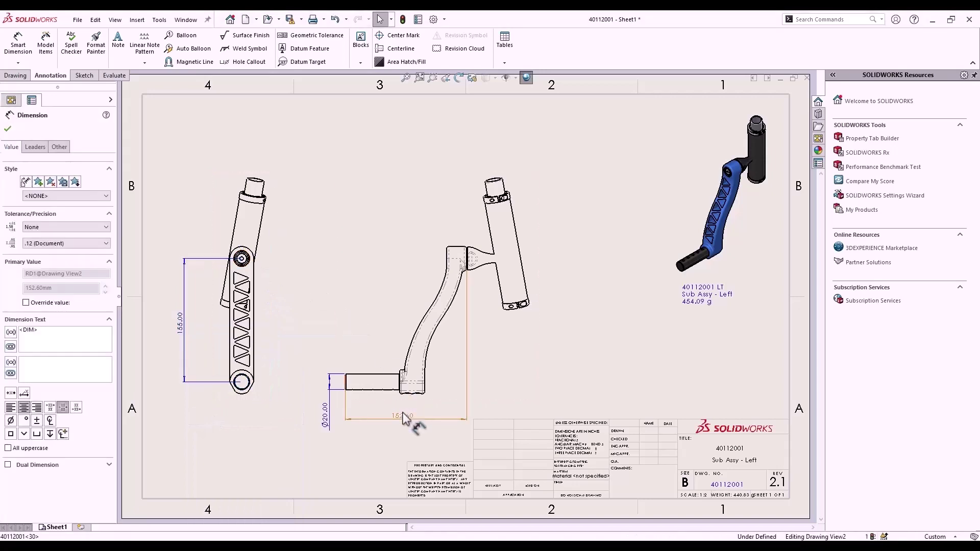
{"action": "right_click", "coordinate": [406, 416]}
{"action": "left_click", "coordinate": [431, 292]}
{"action": "scroll", "coordinate": [470, 281], "scroll_direction": "down", "scroll_amount": 10}
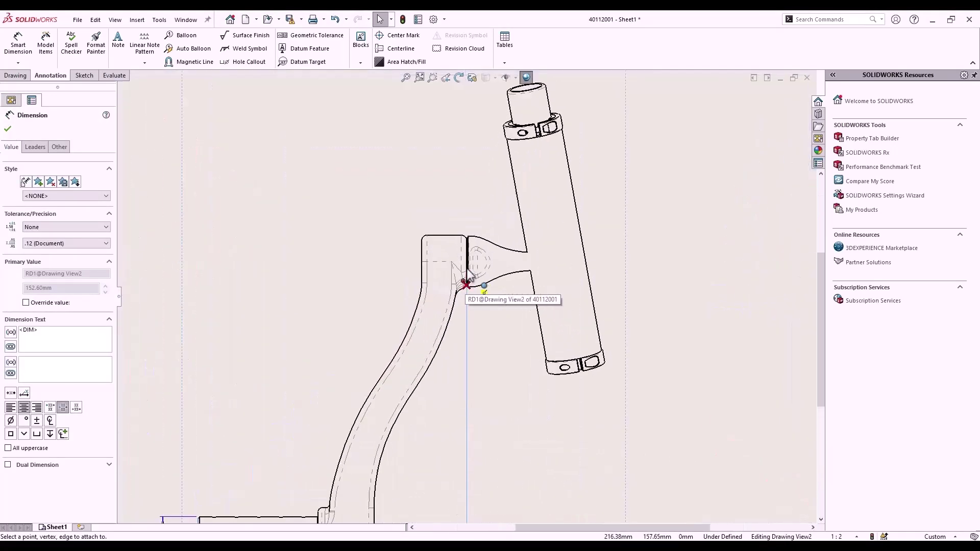
{"action": "scroll", "coordinate": [470, 278], "scroll_direction": "down", "scroll_amount": 3}
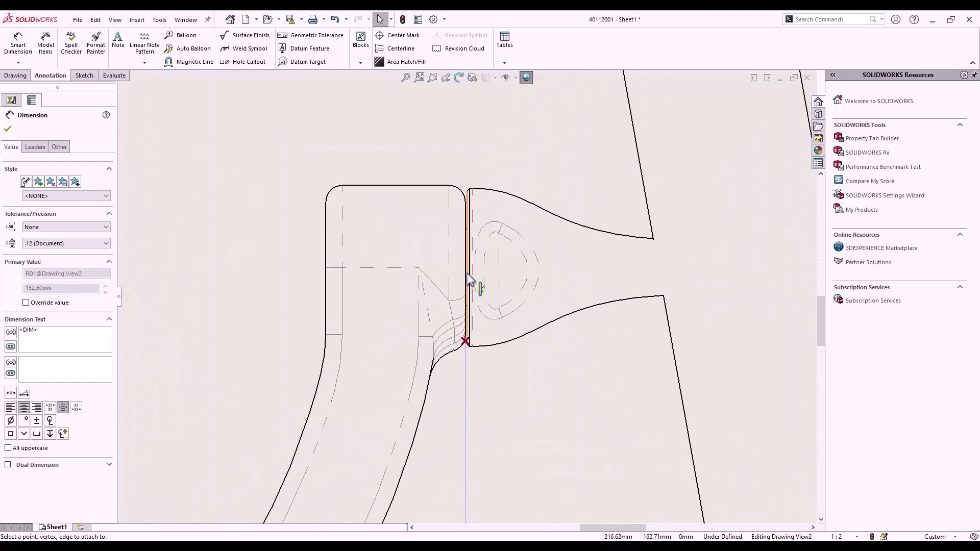
{"action": "left_click", "coordinate": [470, 280]}
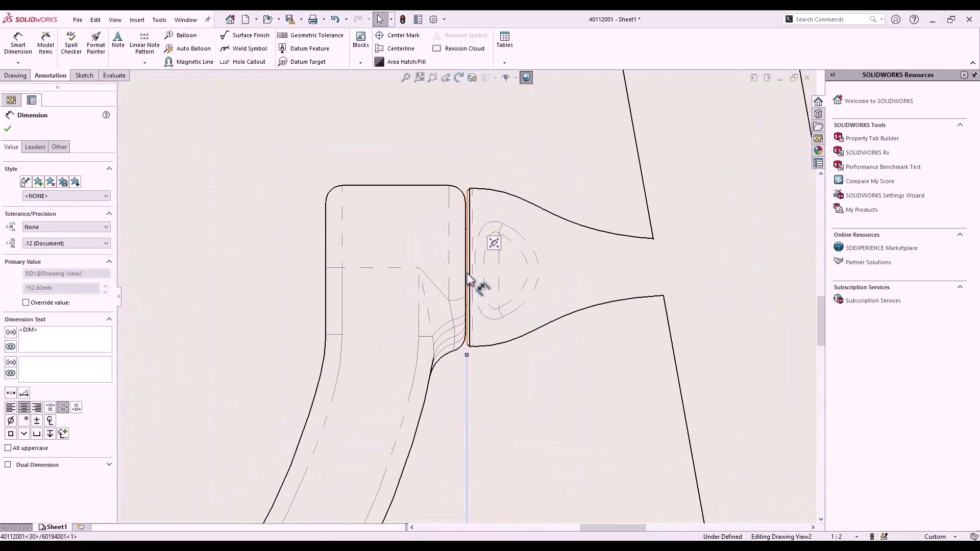
{"action": "left_click", "coordinate": [429, 168]}
{"action": "key", "text": "f"}
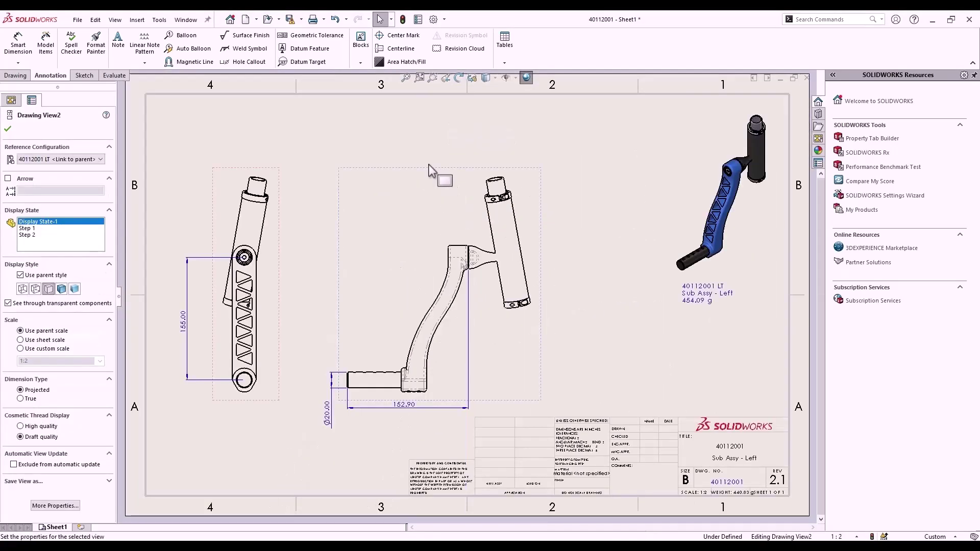